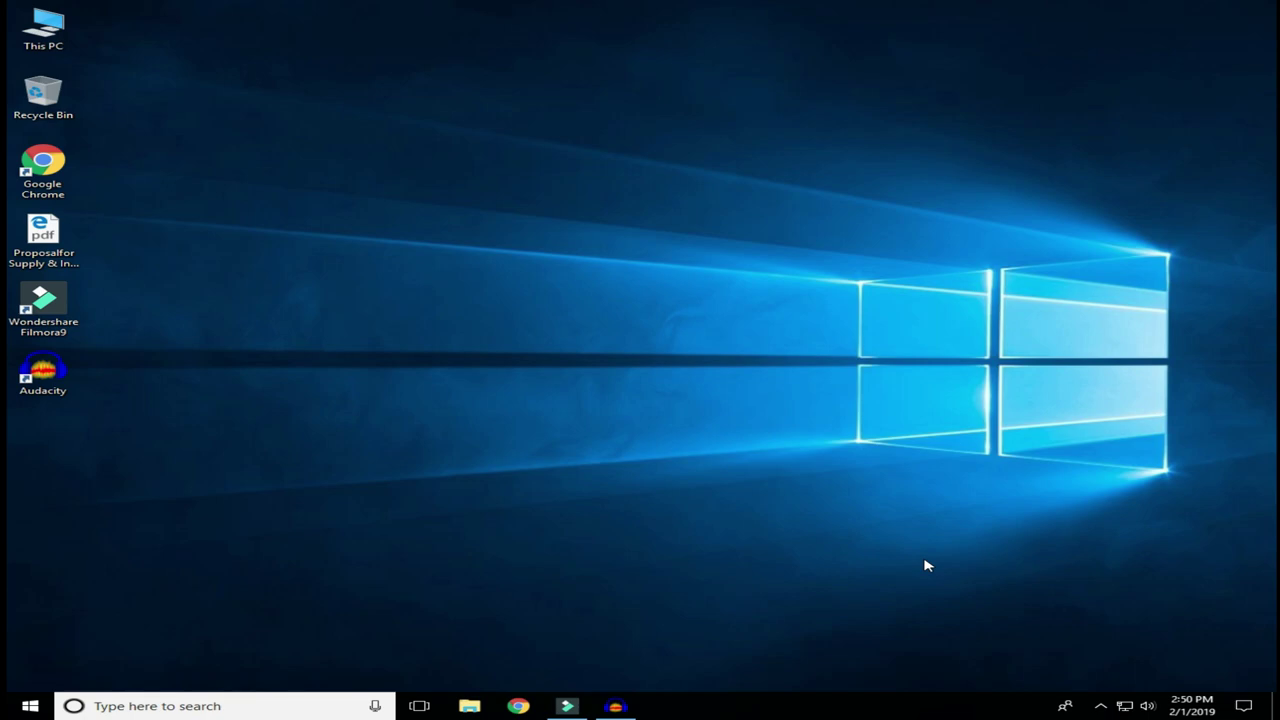
pyautogui.rightClick(1124, 706)
pyautogui.click(1127, 686)
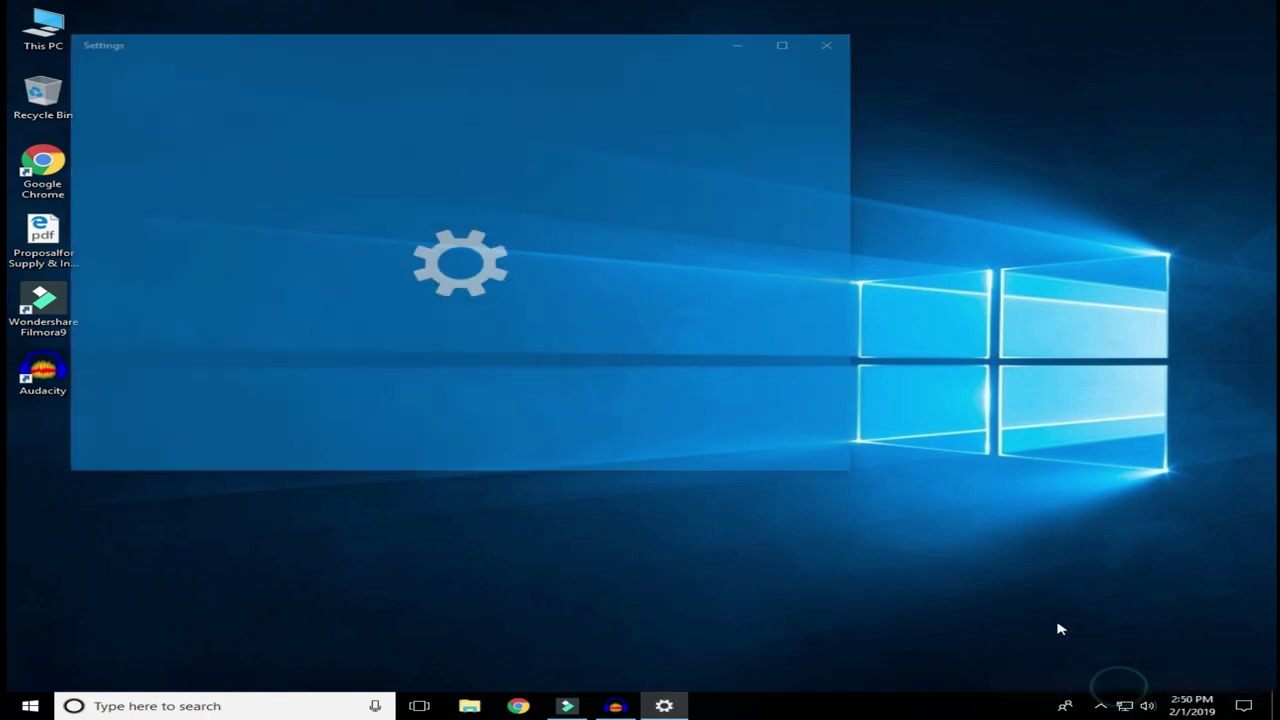
pyautogui.click(777, 40)
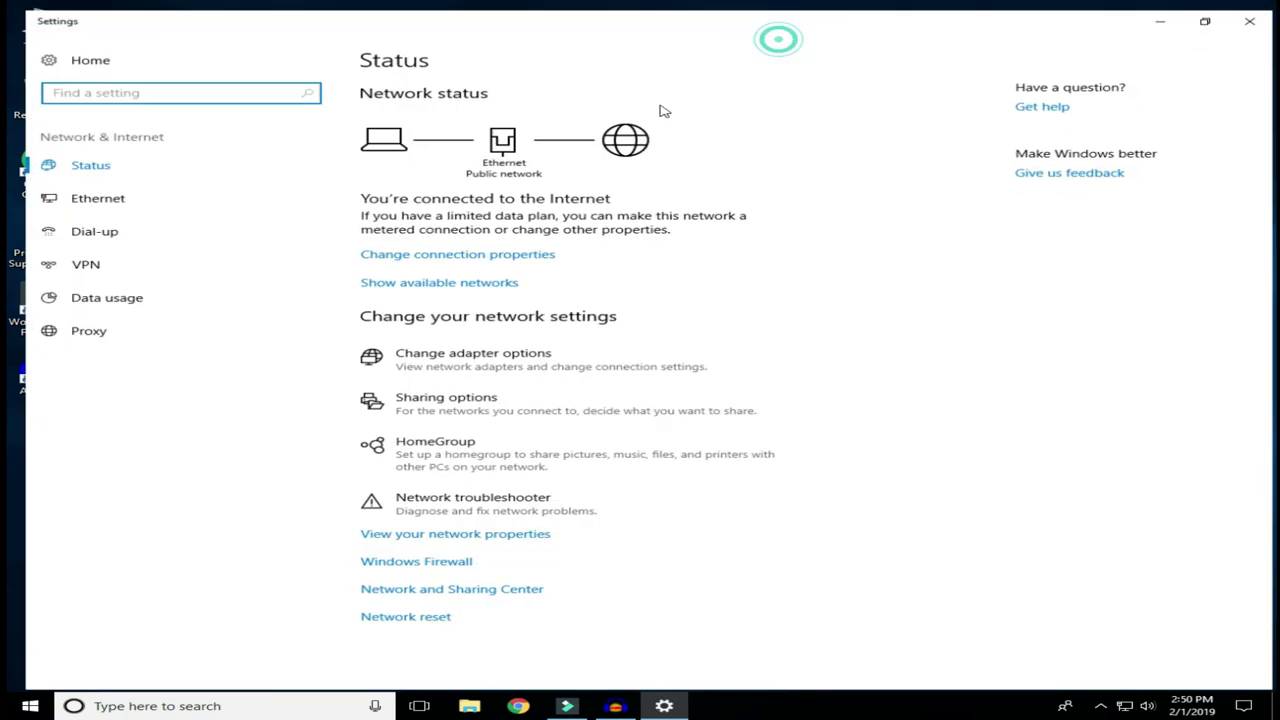
pyautogui.click(545, 346)
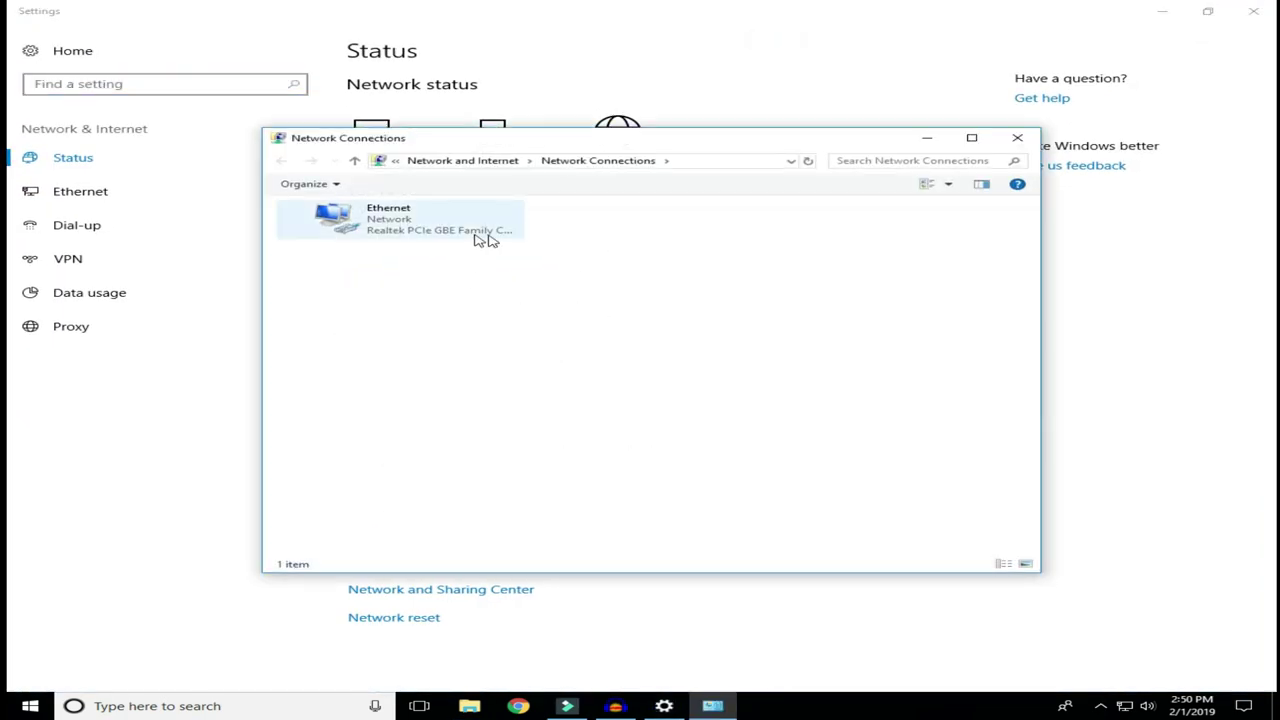
pyautogui.click(1016, 141)
pyautogui.click(455, 248)
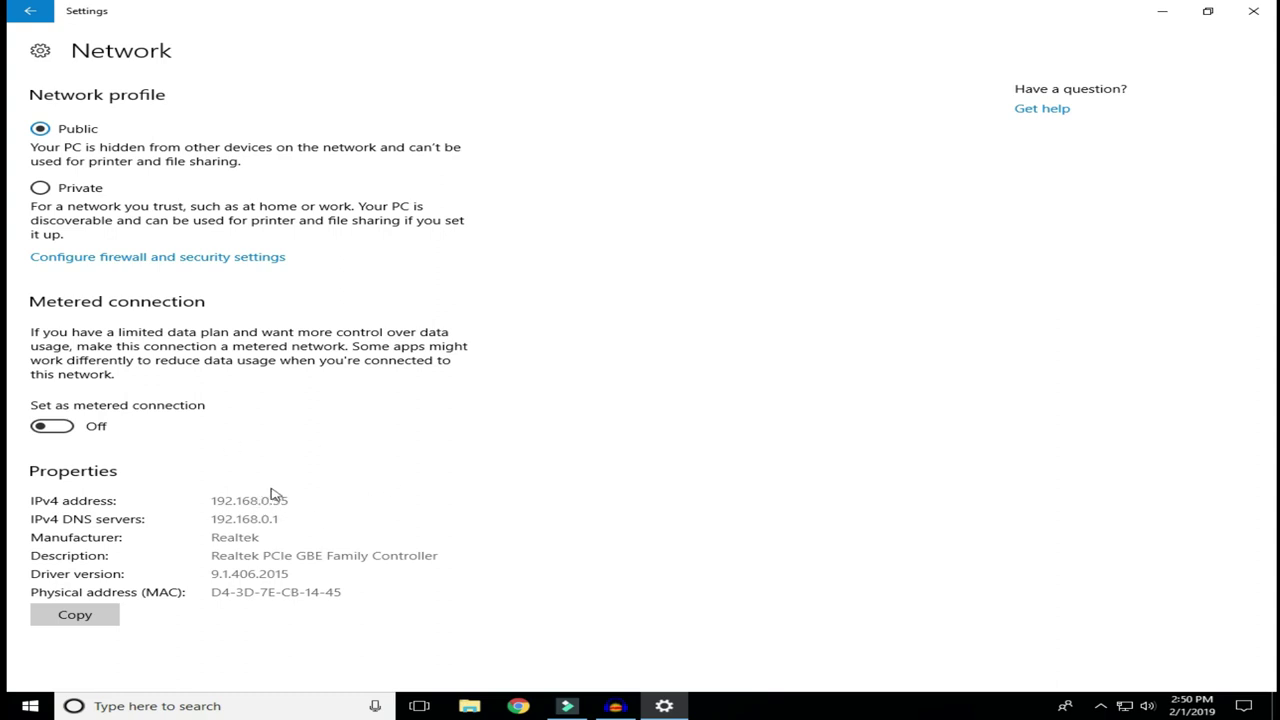
pyautogui.click(1253, 11)
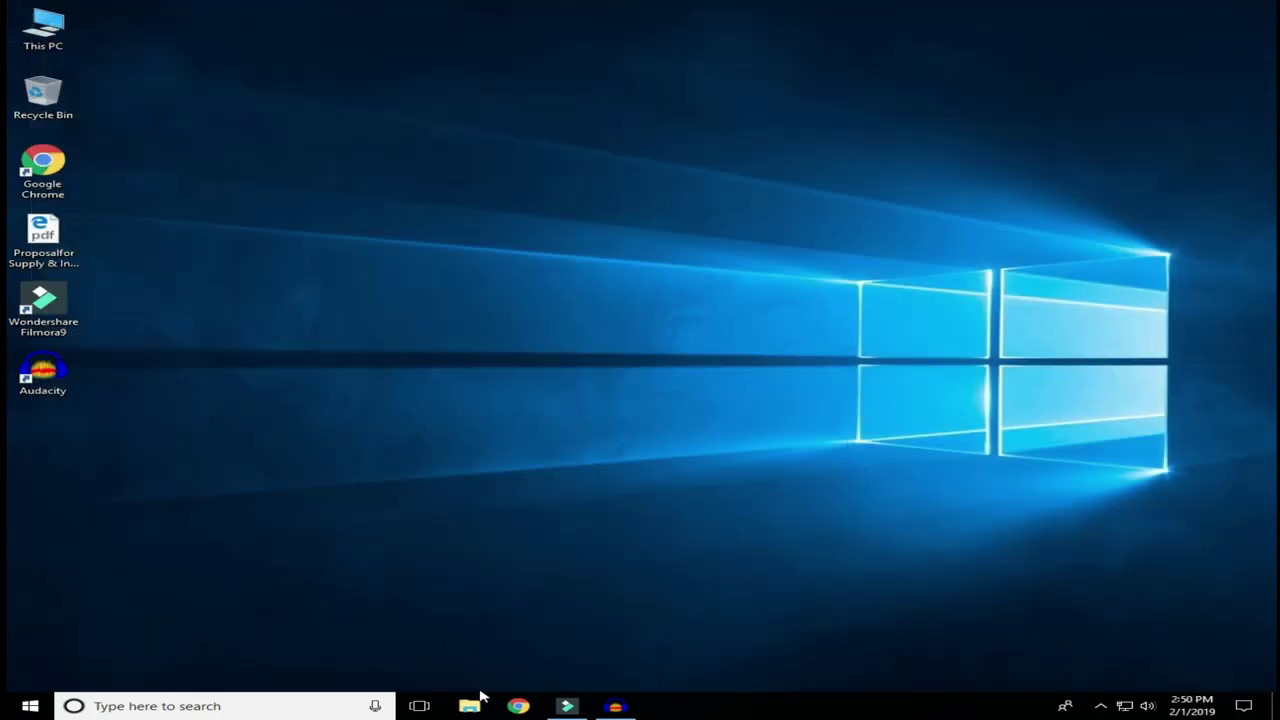
# Step: Launch Chrome and sign in to the D-Link router admin at 192.168.0.1
pyautogui.click(518, 704)
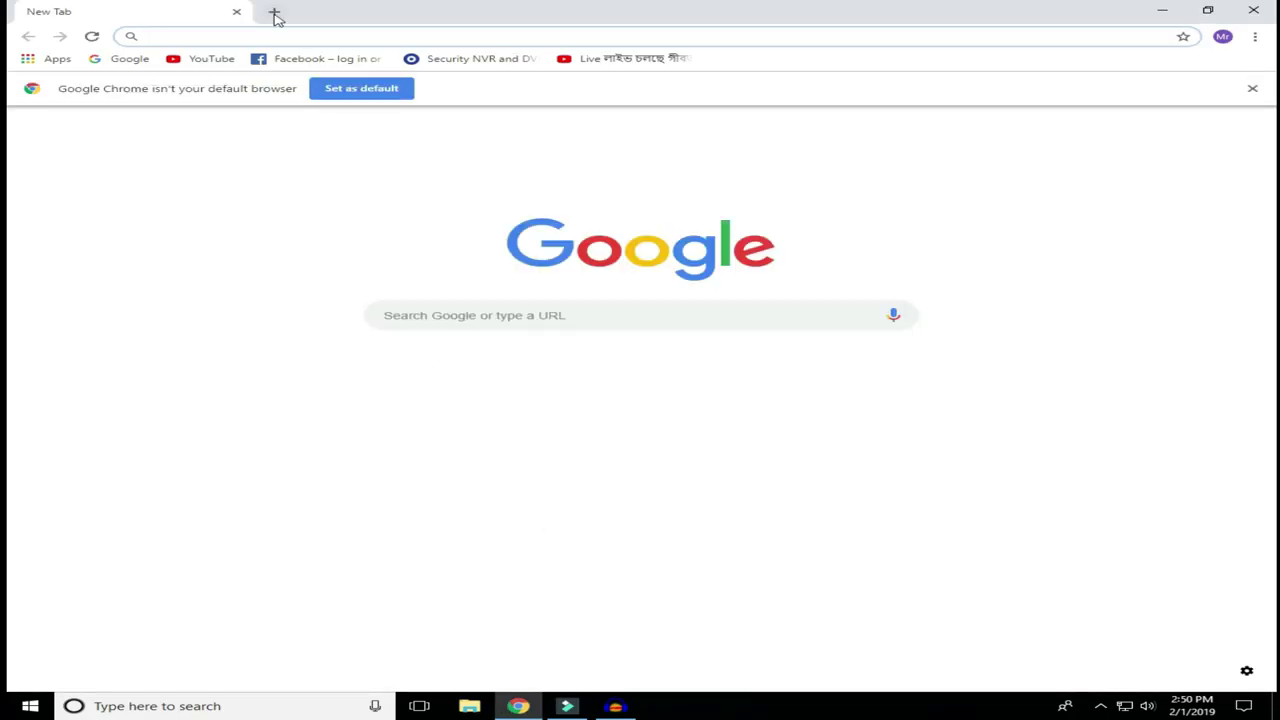
pyautogui.write('19')
pyautogui.press('Return')
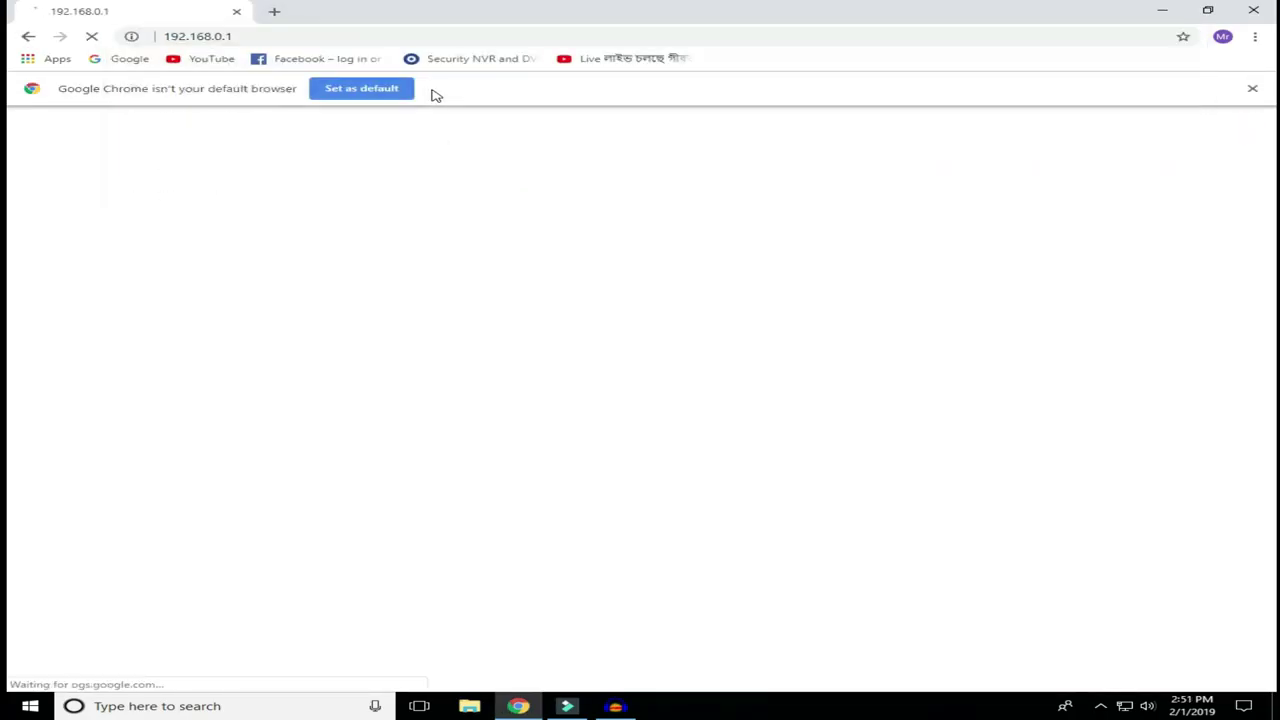
pyautogui.press('Return')
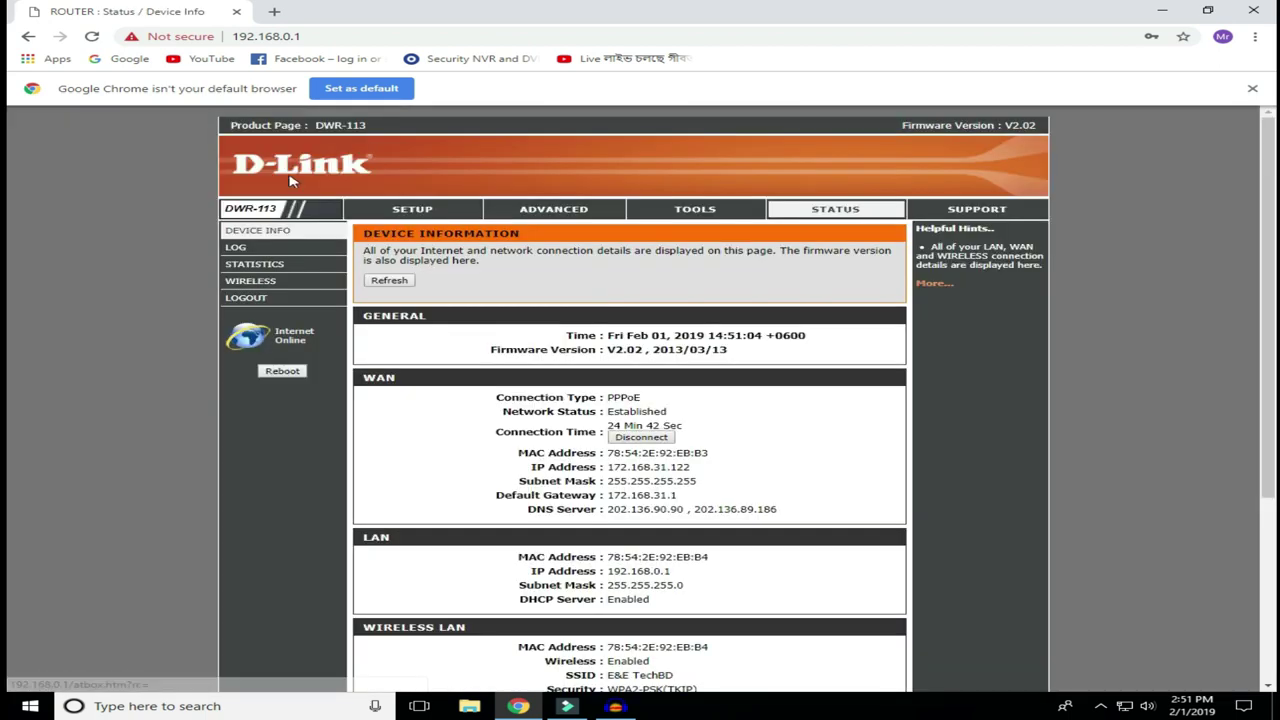
# Step: Review the router's Network Settings: LAN IP 192.168.0.1, mask 255.255.255.0, DHCP 50–199, then minimize Chrome
pyautogui.click(357, 219)
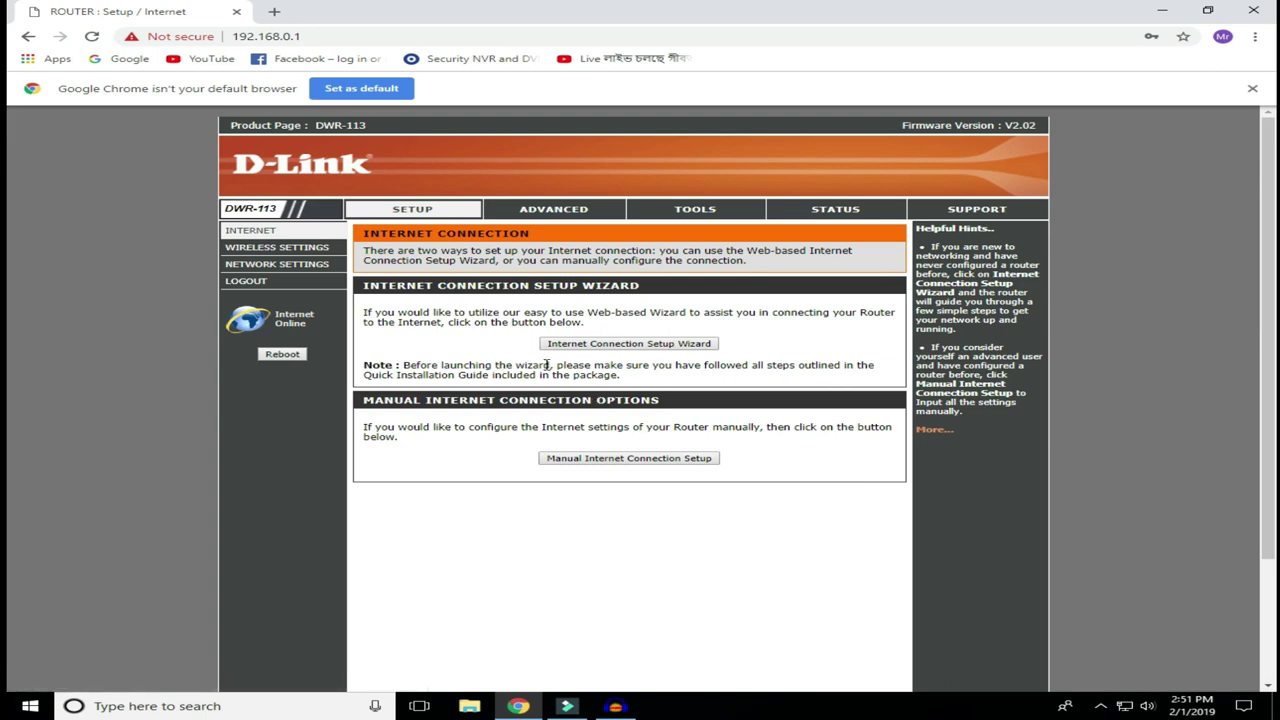
pyautogui.click(314, 268)
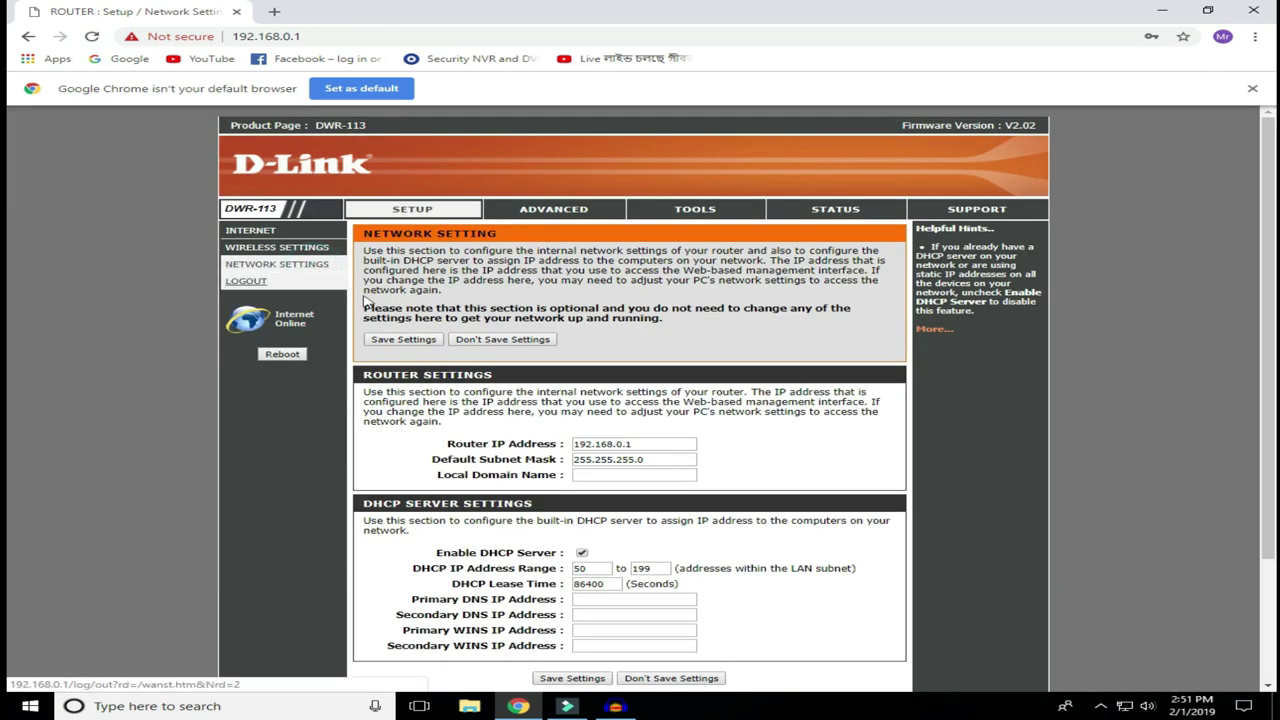
pyautogui.scroll(-2, 455, 408)
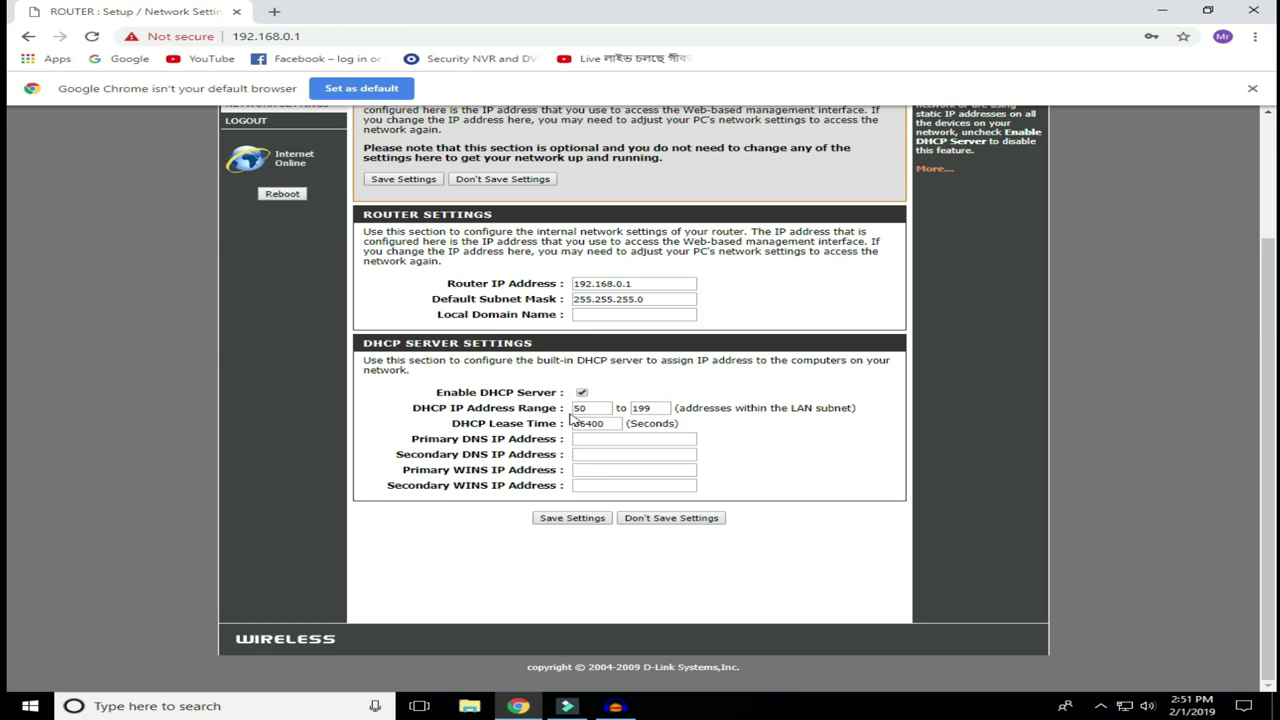
pyautogui.scroll(2, 621, 370)
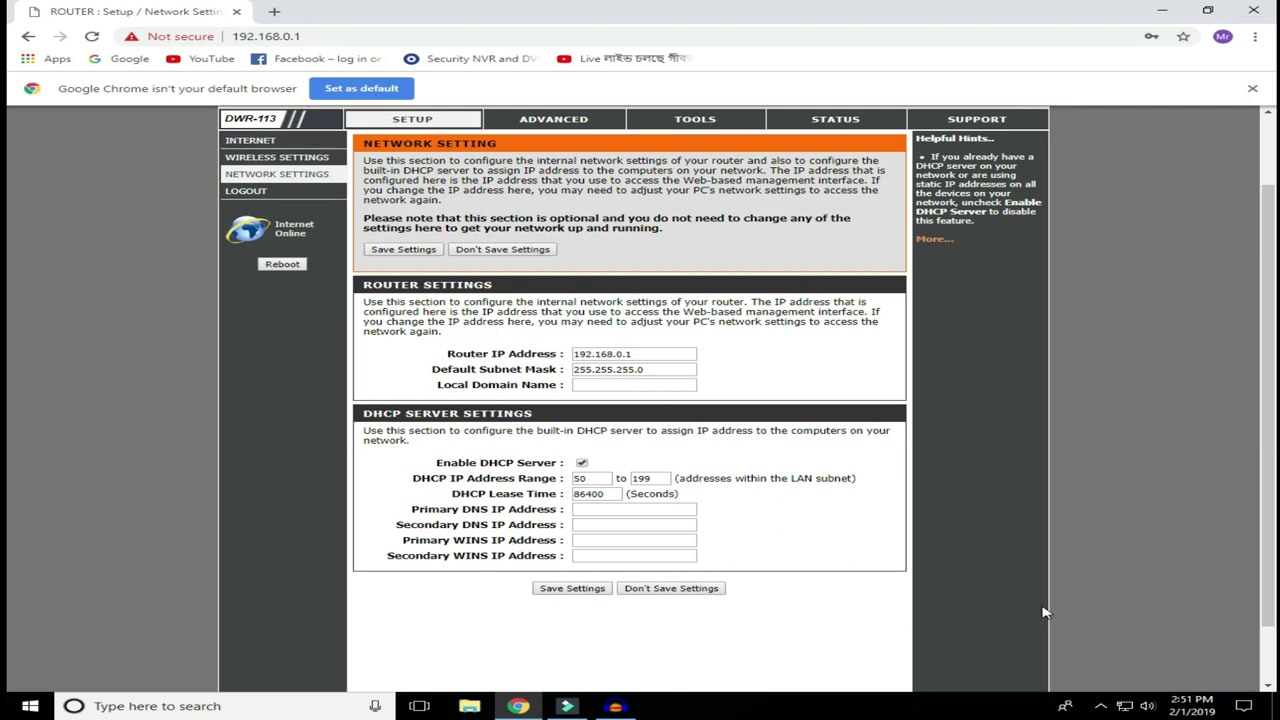
pyautogui.click(1147, 18)
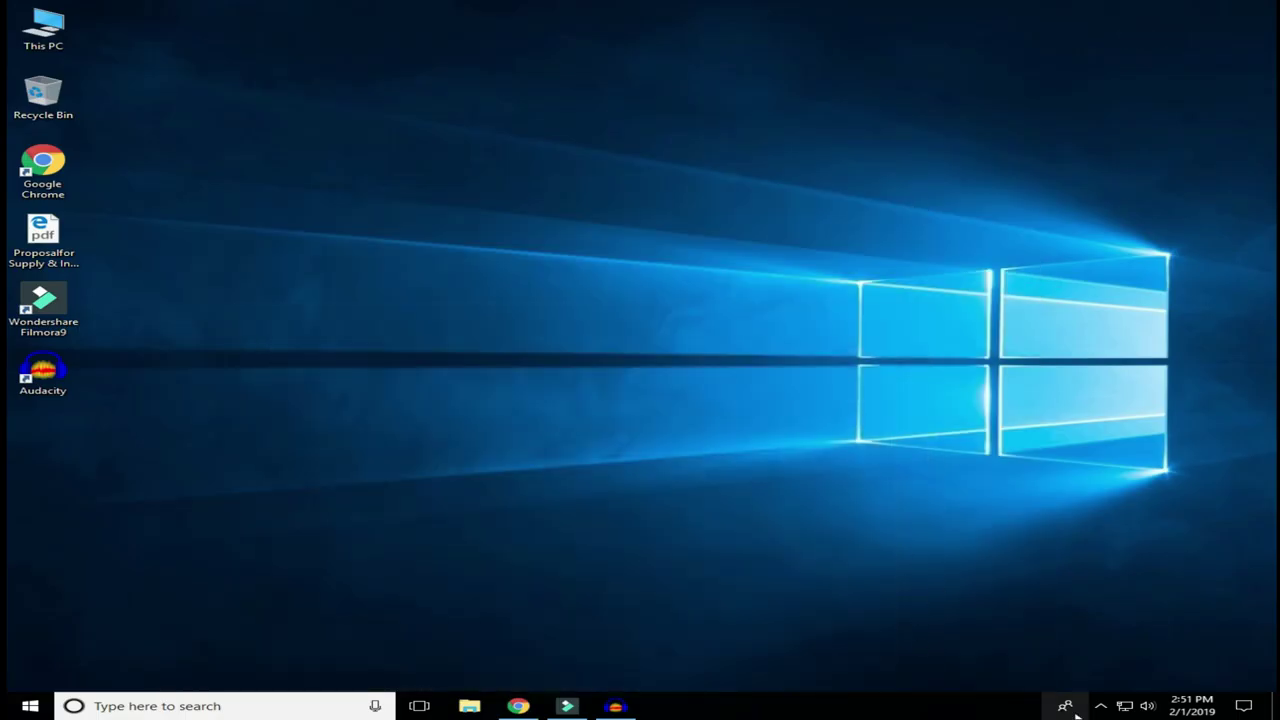
# Step: Open the IPv4 properties of the Ethernet adapter from Network & Internet settings
pyautogui.rightClick(1130, 706)
pyautogui.click(1137, 698)
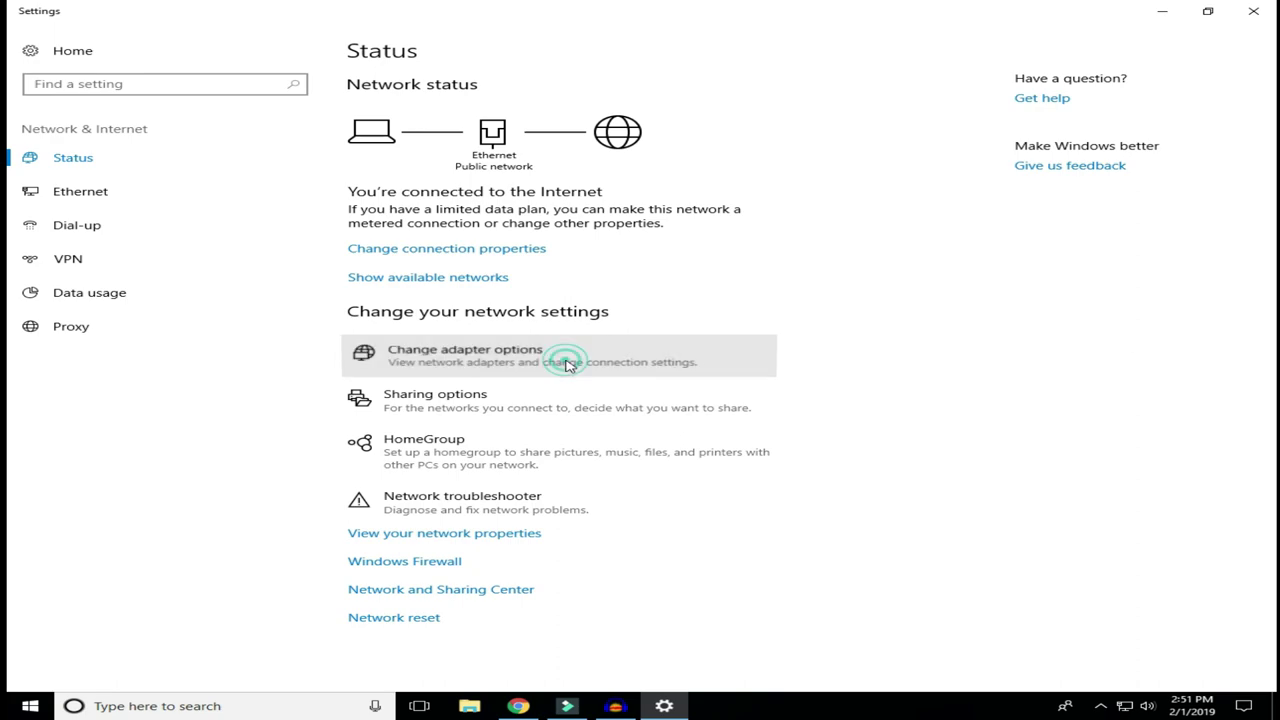
pyautogui.click(566, 363)
pyautogui.click(410, 238)
pyautogui.doubleClick(410, 238)
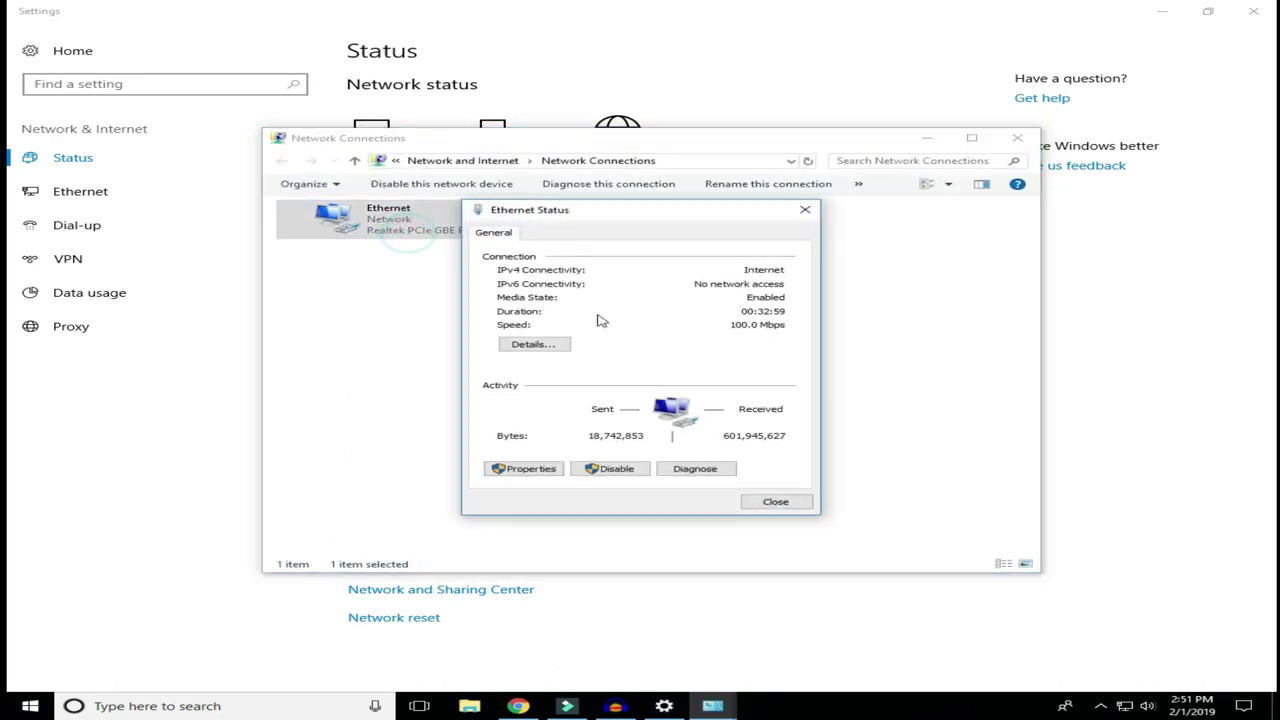
pyautogui.click(520, 467)
pyautogui.doubleClick(646, 371)
# Step: Give Ethernet static IP 192.168.1.15, mask 255.255.255.0, gateway 192.168.1.1, and apply
pyautogui.click(642, 377)
pyautogui.click(738, 396)
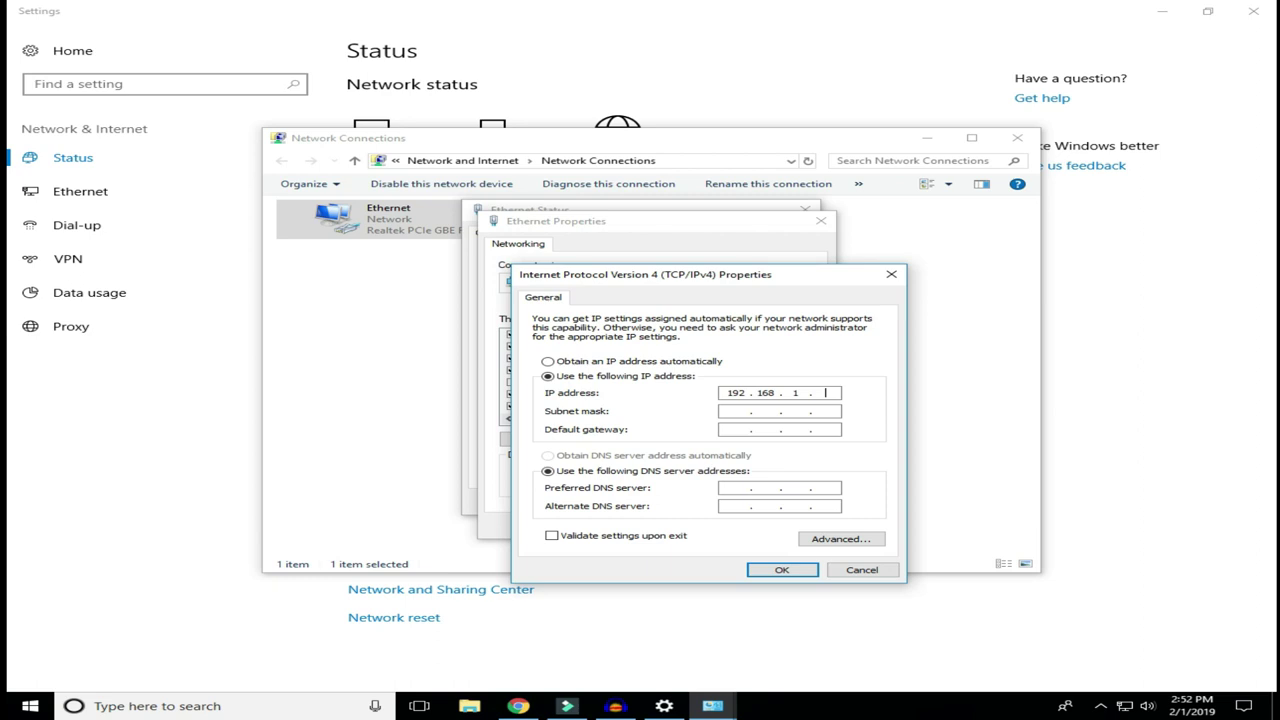
pyautogui.click(737, 410)
pyautogui.click(740, 430)
pyautogui.write('15')
pyautogui.click(781, 569)
pyautogui.click(712, 526)
pyautogui.click(778, 502)
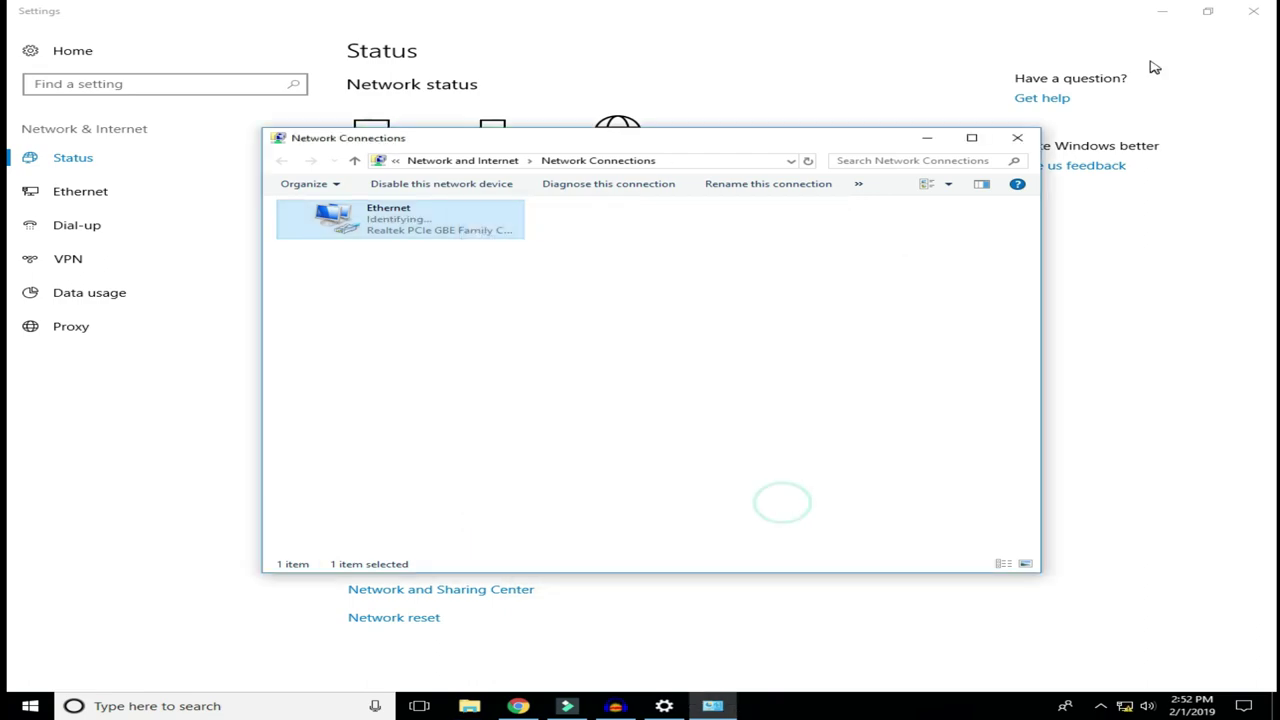
# Step: Close Network Connections, minimize Settings, and launch Internet Explorer, postponing its first-run setup
pyautogui.click(1012, 138)
pyautogui.click(1160, 12)
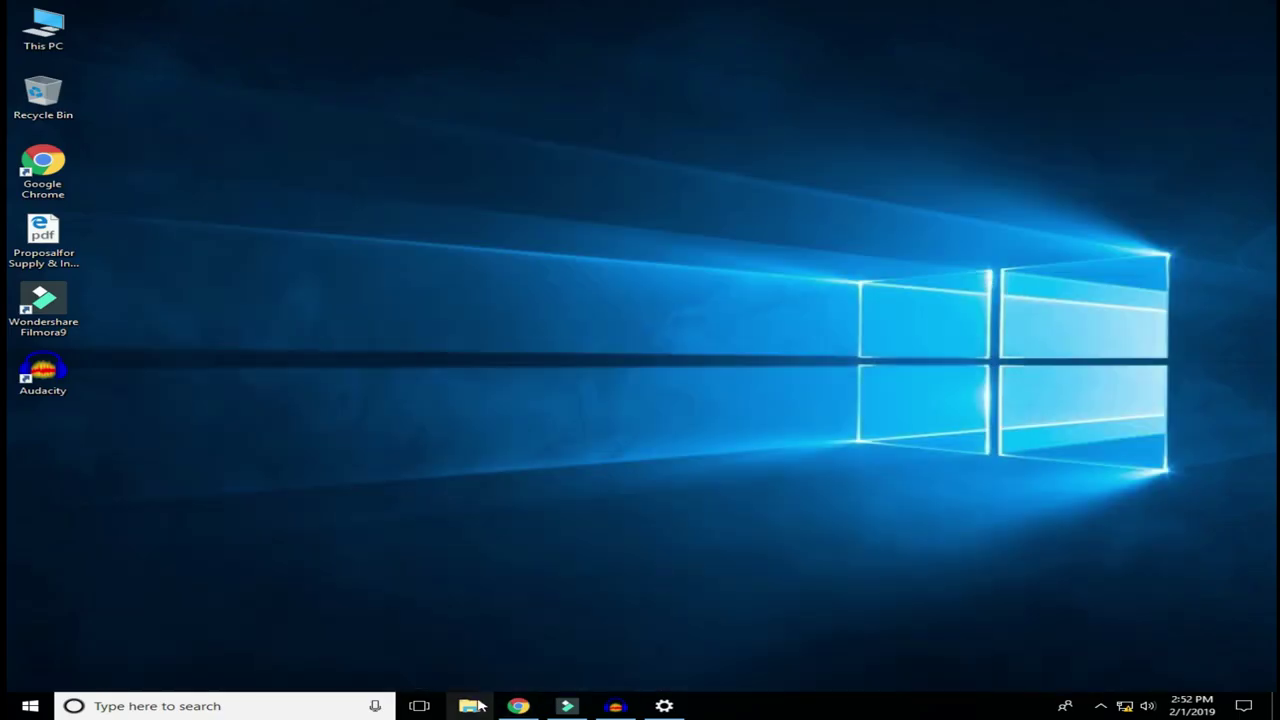
pyautogui.click(175, 703)
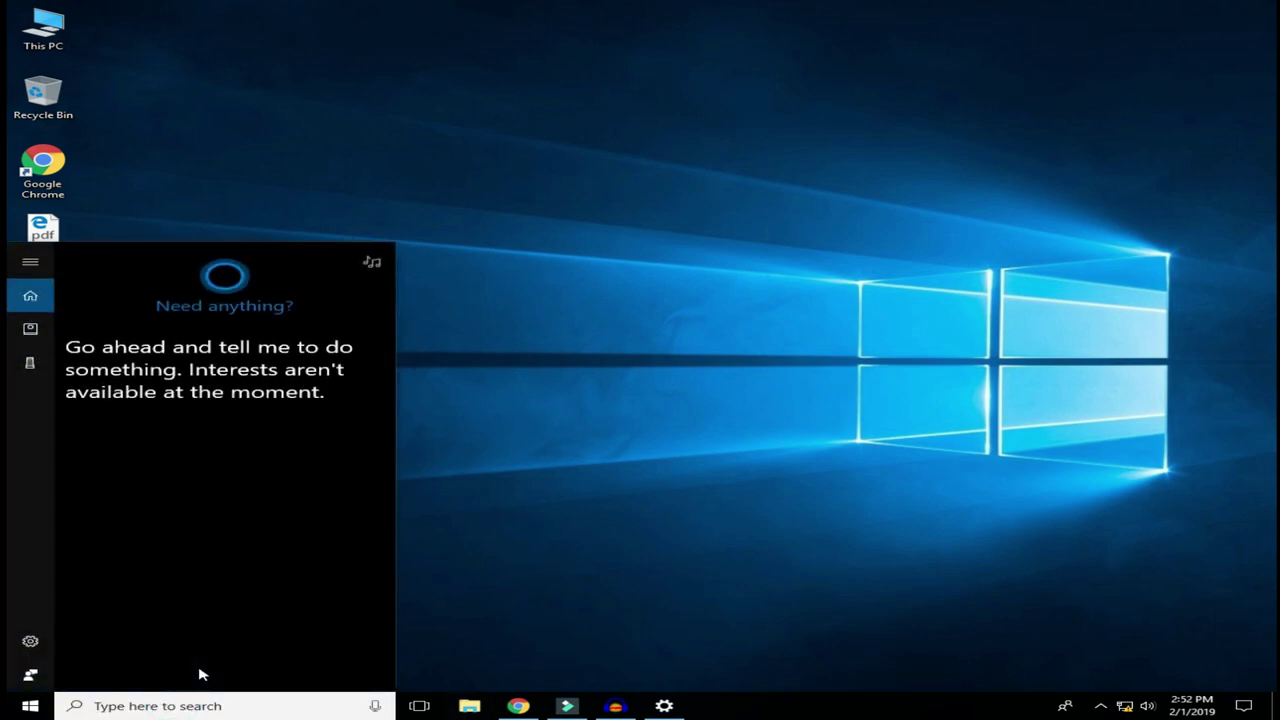
pyautogui.write('e')
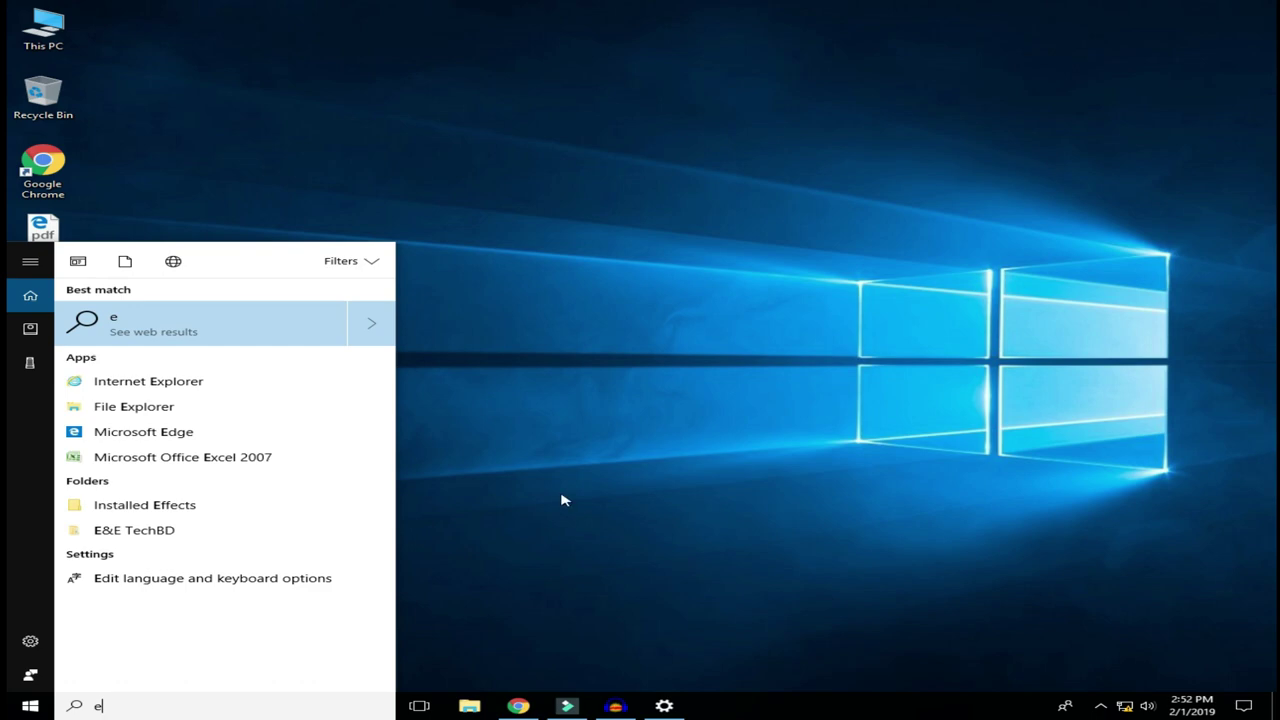
pyautogui.click(163, 381)
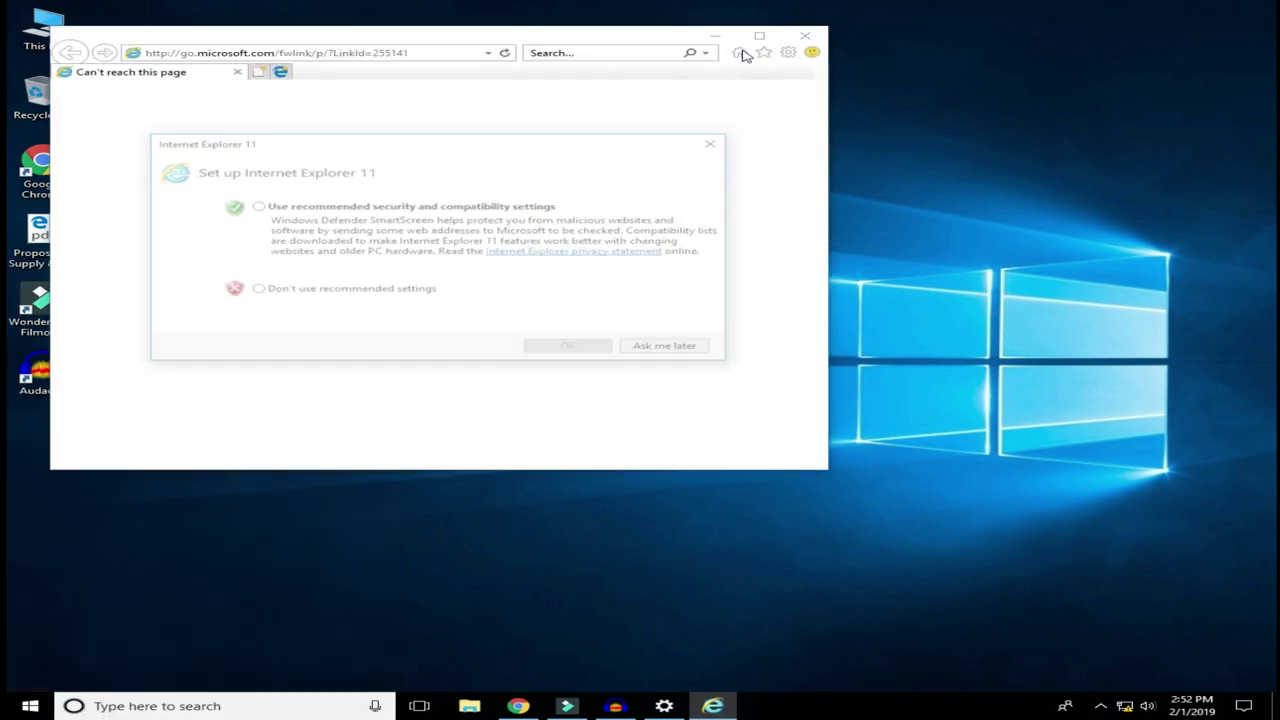
pyautogui.click(671, 348)
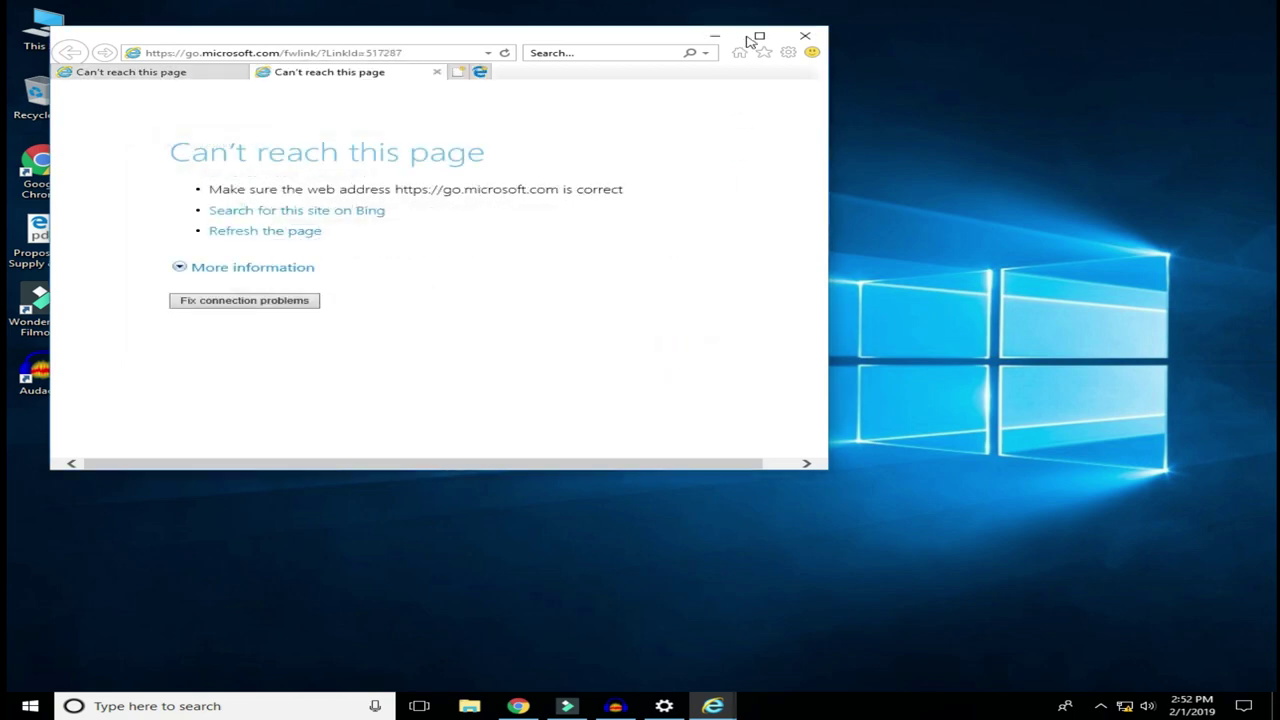
# Step: Maximize Internet Explorer and browse to the camera at 192.168.1.100
pyautogui.click(759, 36)
pyautogui.click(337, 32)
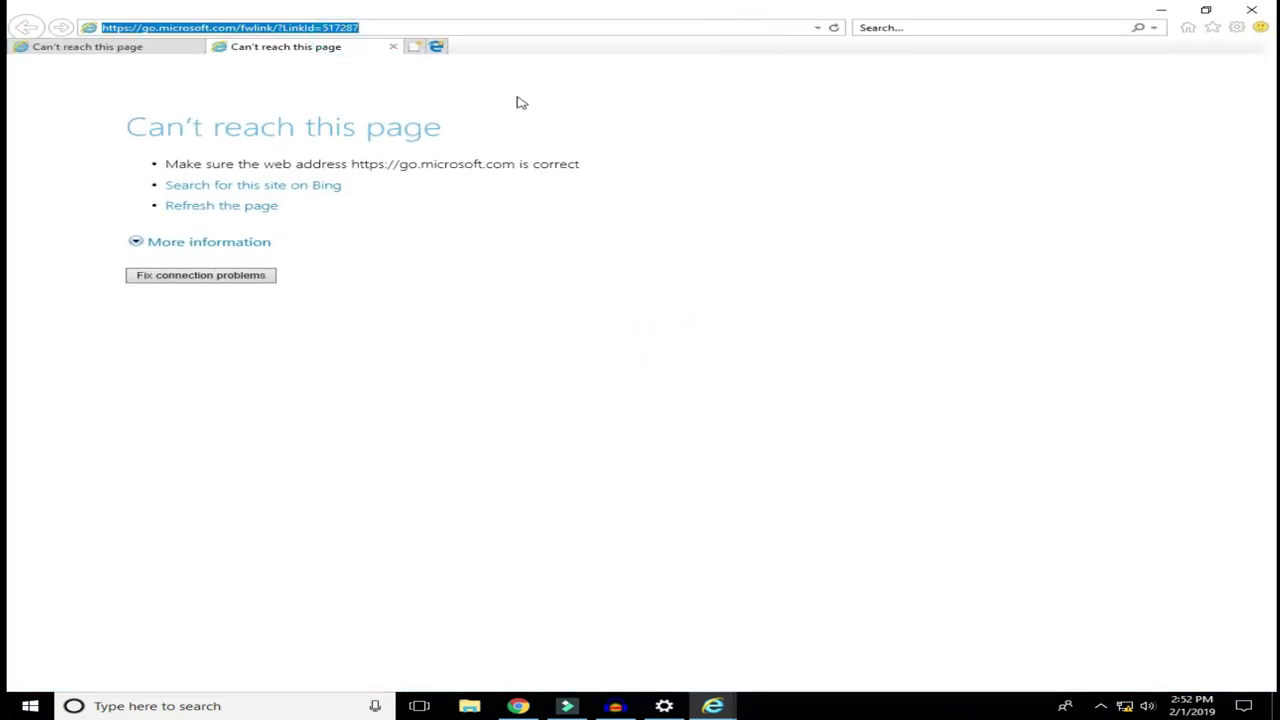
pyautogui.write('192.168.1.100')
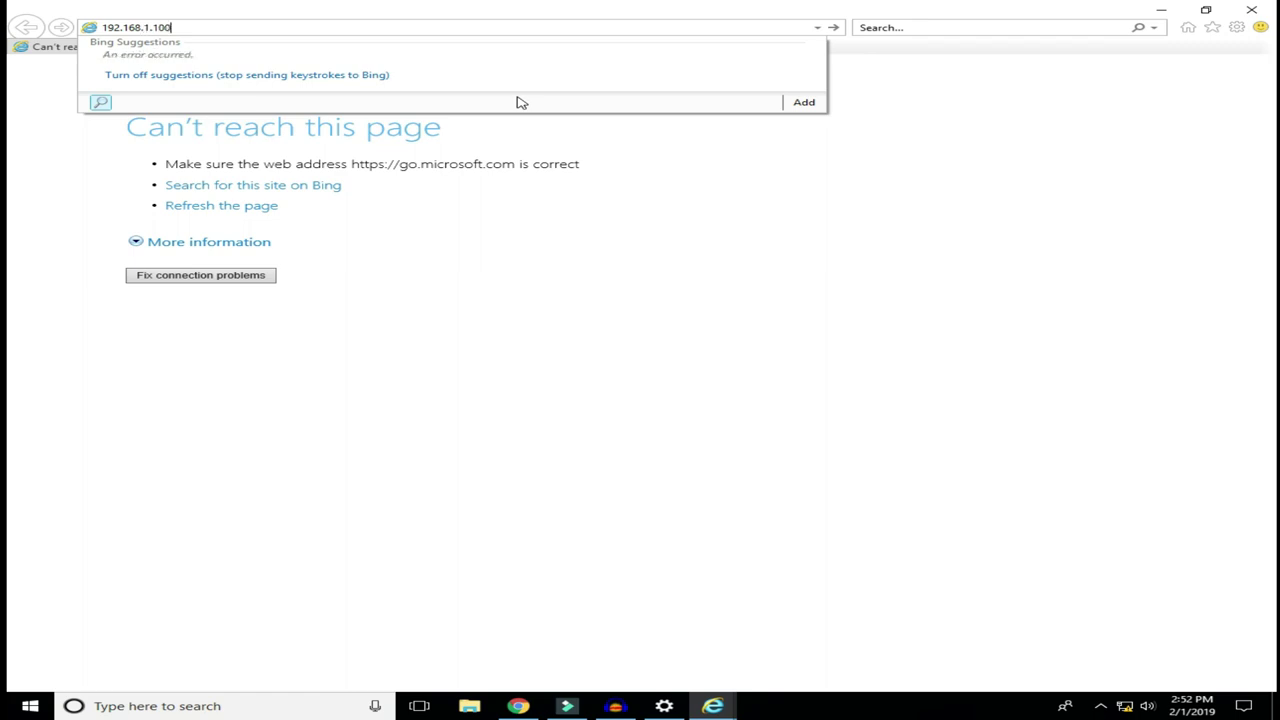
pyautogui.press('Return')
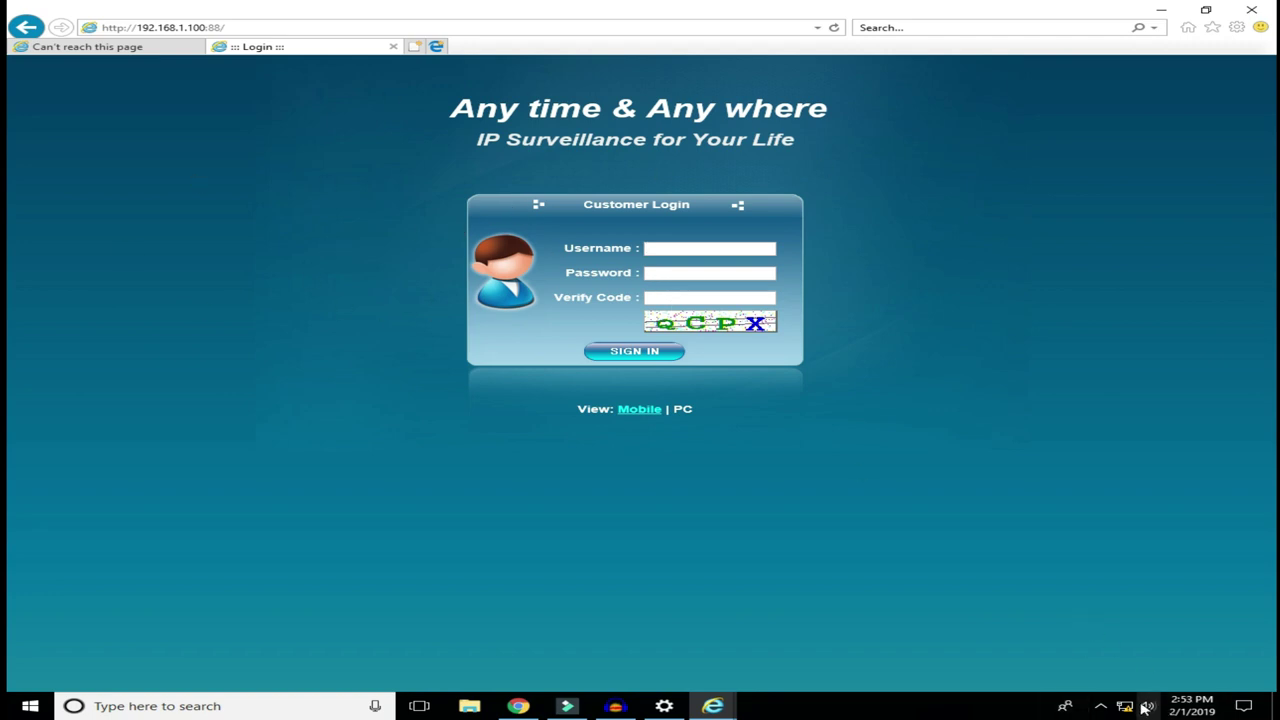
# Step: Sign in on the camera's Customer Login page with username, password and the displayed verify code
pyautogui.moveTo(1133, 712)
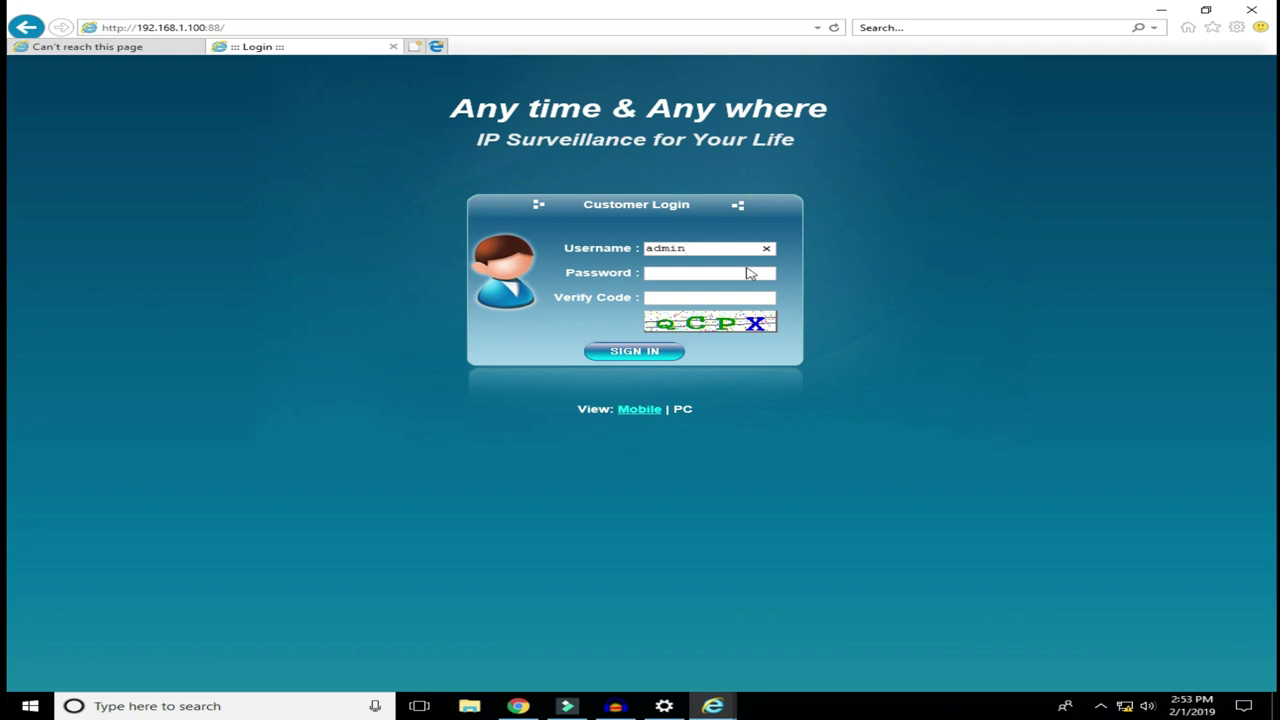
pyautogui.click(713, 272)
pyautogui.click(709, 297)
pyautogui.write('QCPX')
pyautogui.press('Return')
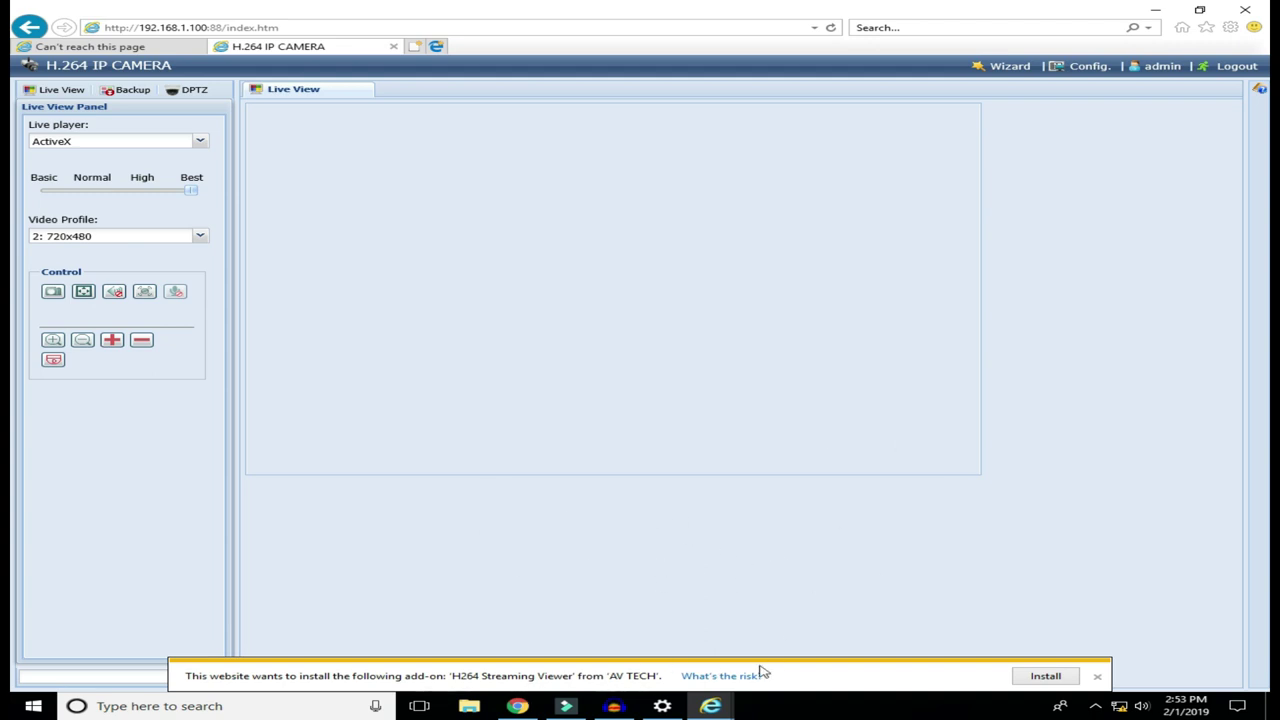
# Step: Install the H264 Streaming Viewer add-on, then open Config > Network on the camera
pyautogui.click(1058, 676)
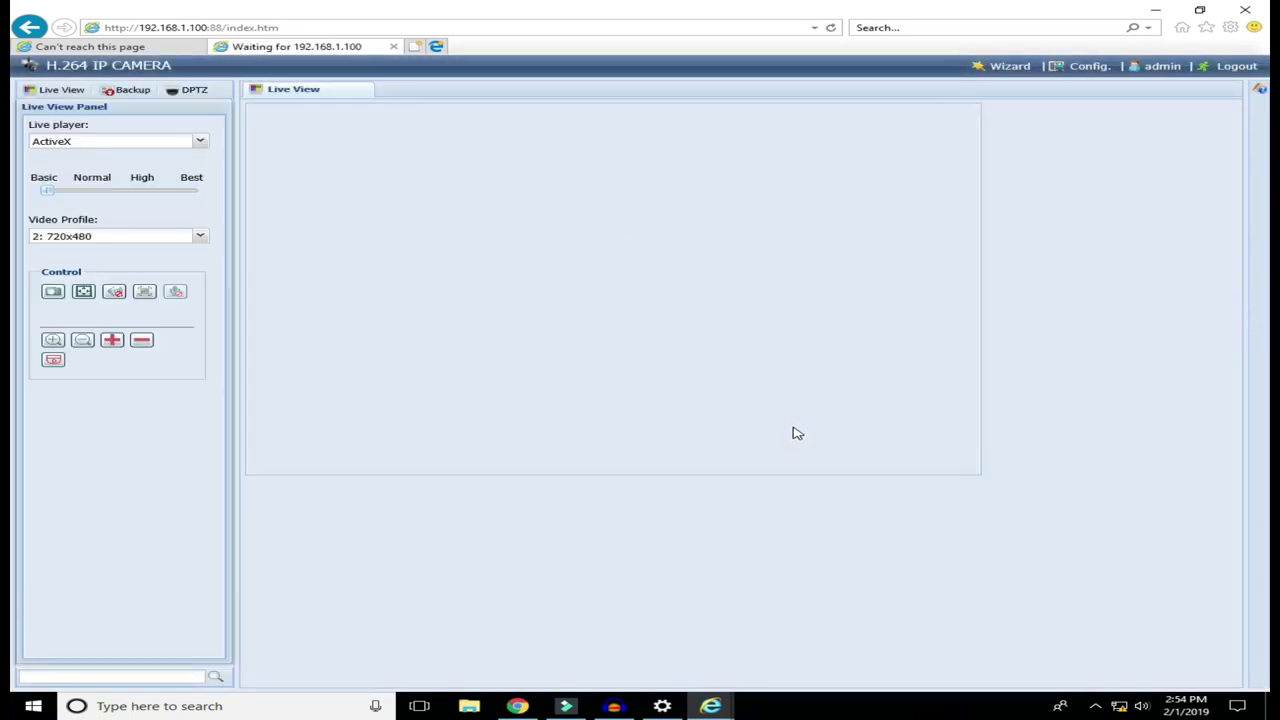
pyautogui.click(707, 335)
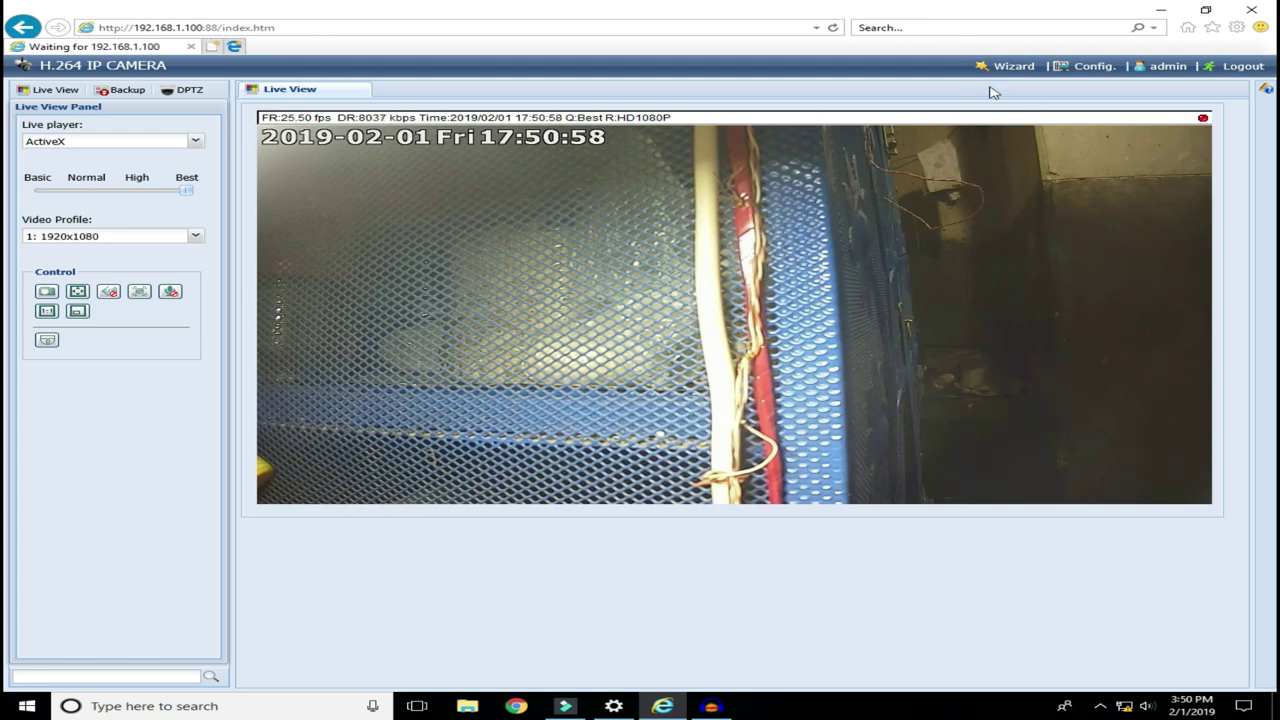
pyautogui.click(1095, 67)
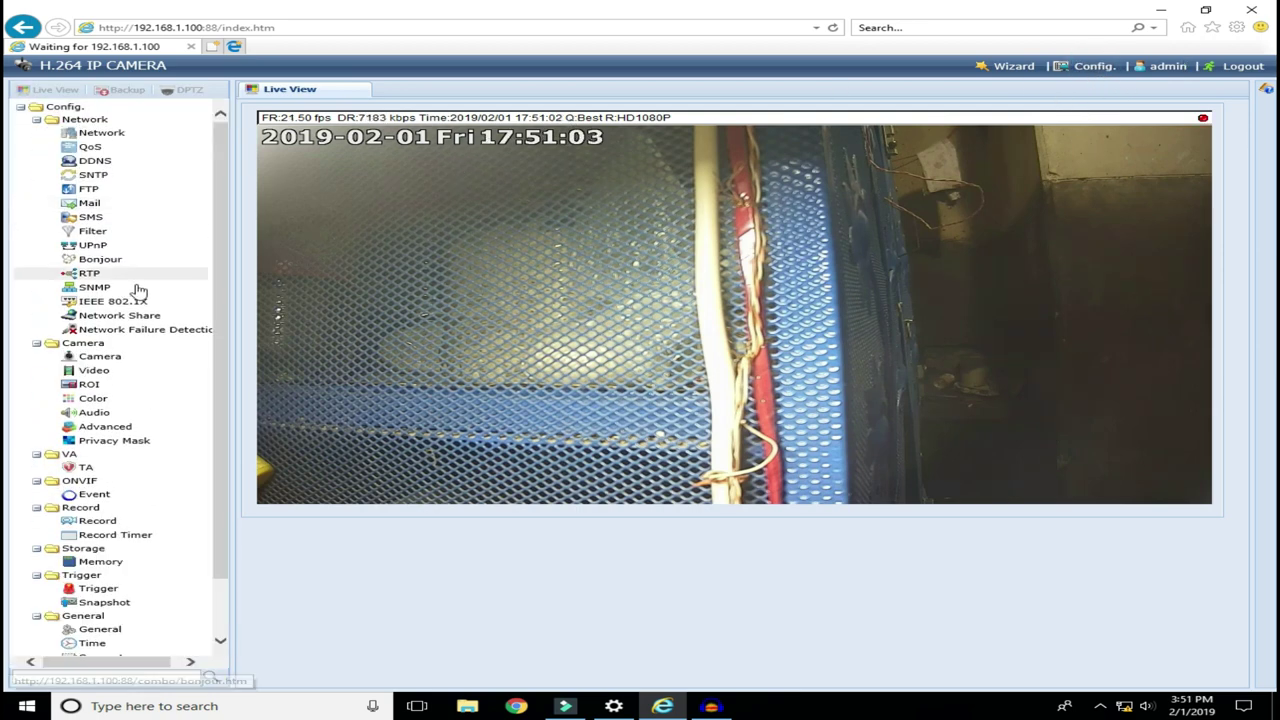
pyautogui.click(101, 133)
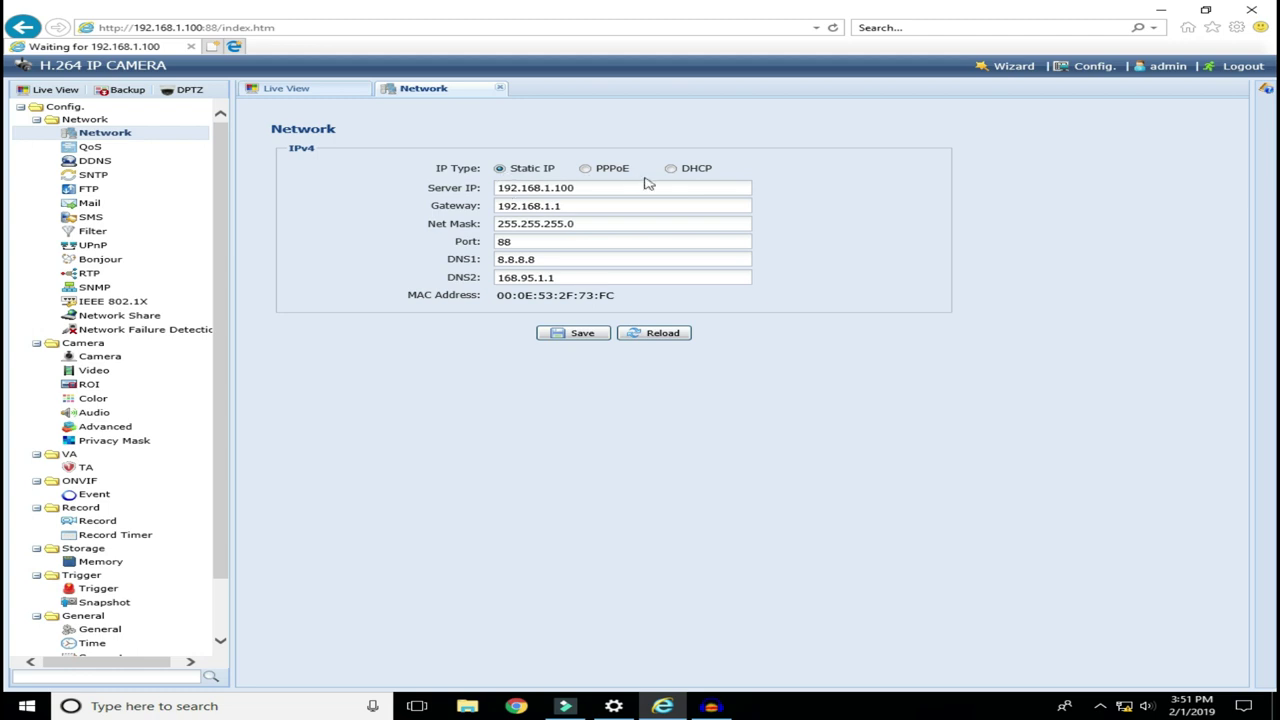
# Step: Change the camera's server IP to 192.168.0.5 and gateway to 192.168.0.1, then save
pyautogui.click(548, 188)
pyautogui.write('0.')
pyautogui.click(635, 191)
pyautogui.click(612, 204)
pyautogui.click(560, 337)
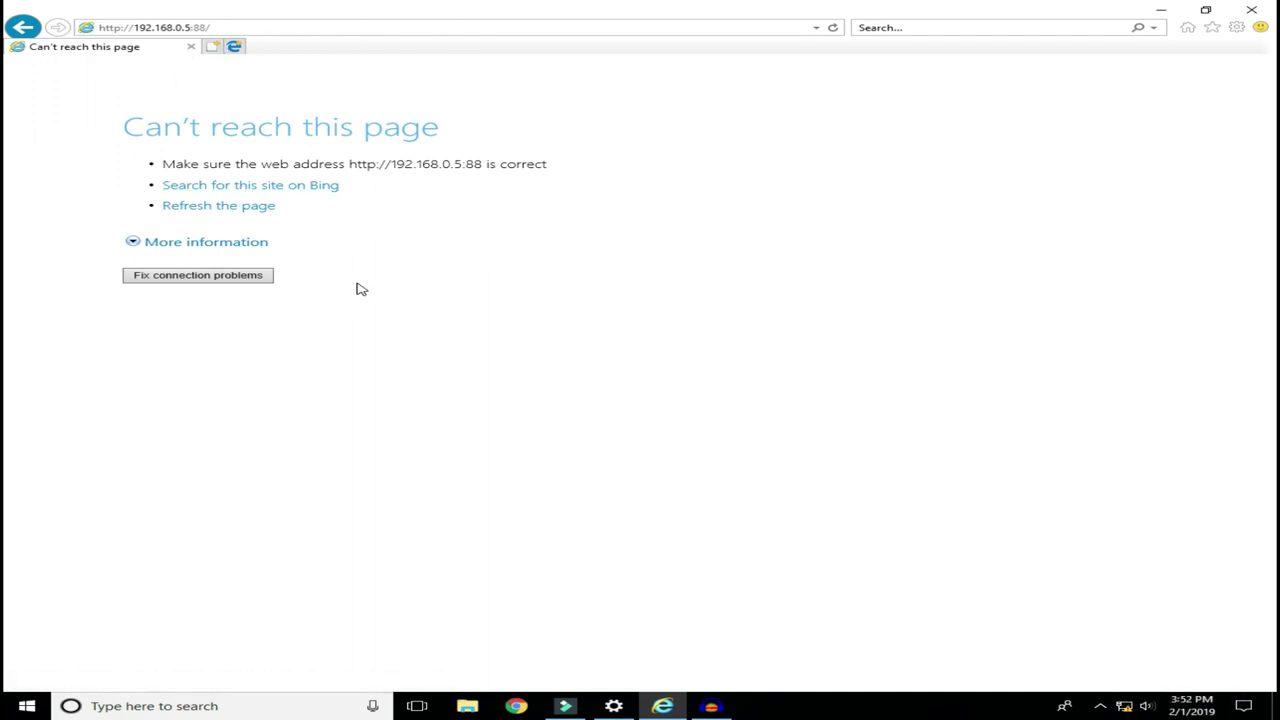
# Step: Open the Ethernet adapter's IPv4 properties again from Network & Internet settings
pyautogui.rightClick(1124, 705)
pyautogui.click(1133, 687)
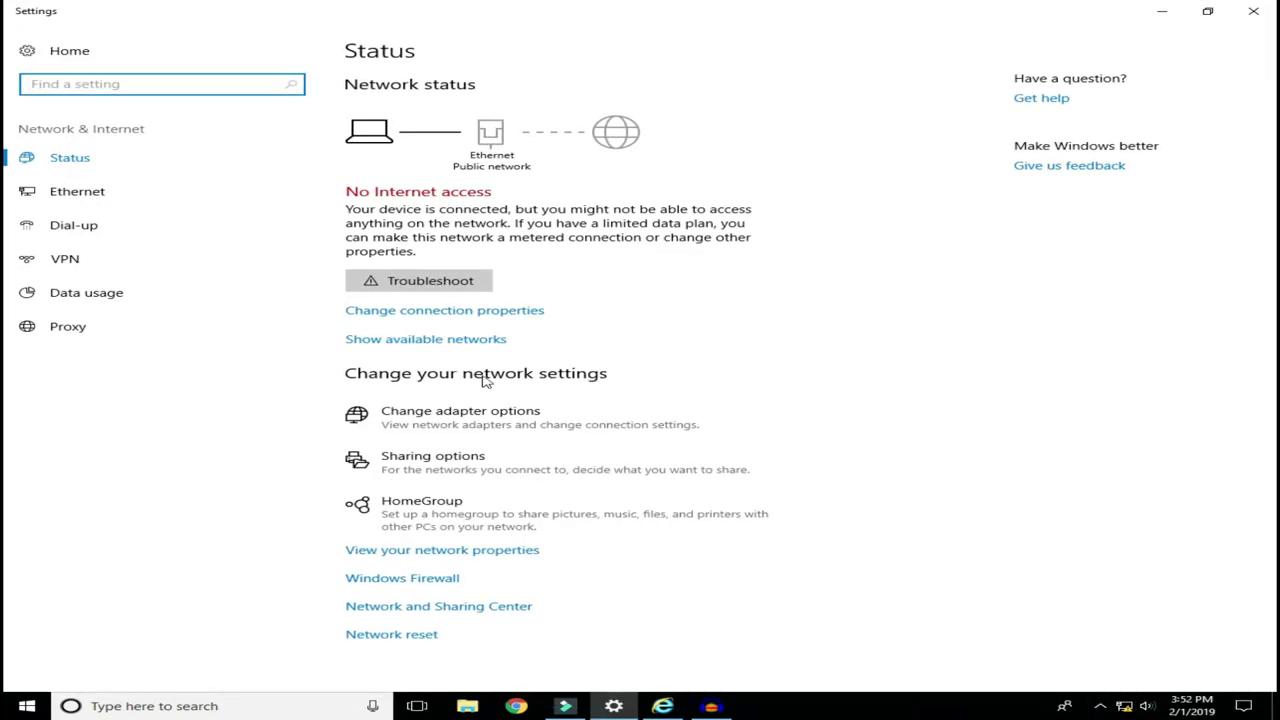
pyautogui.click(458, 410)
pyautogui.doubleClick(423, 235)
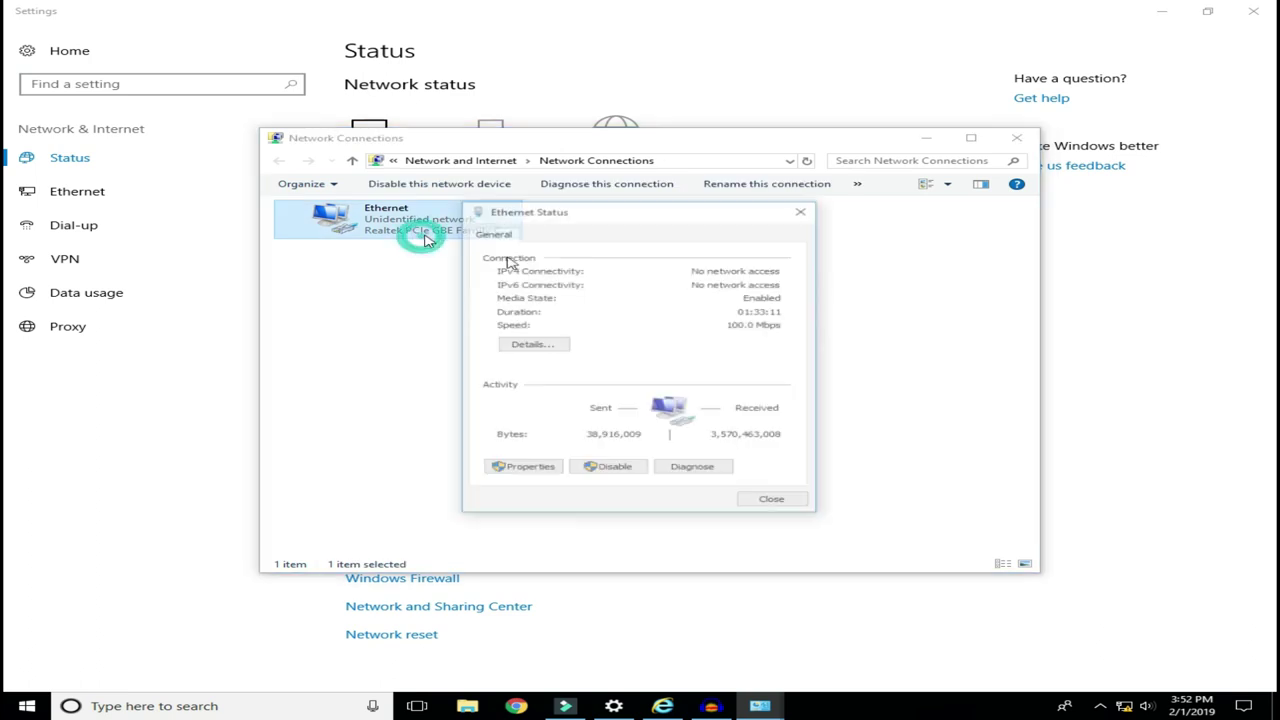
pyautogui.click(550, 468)
pyautogui.doubleClick(670, 366)
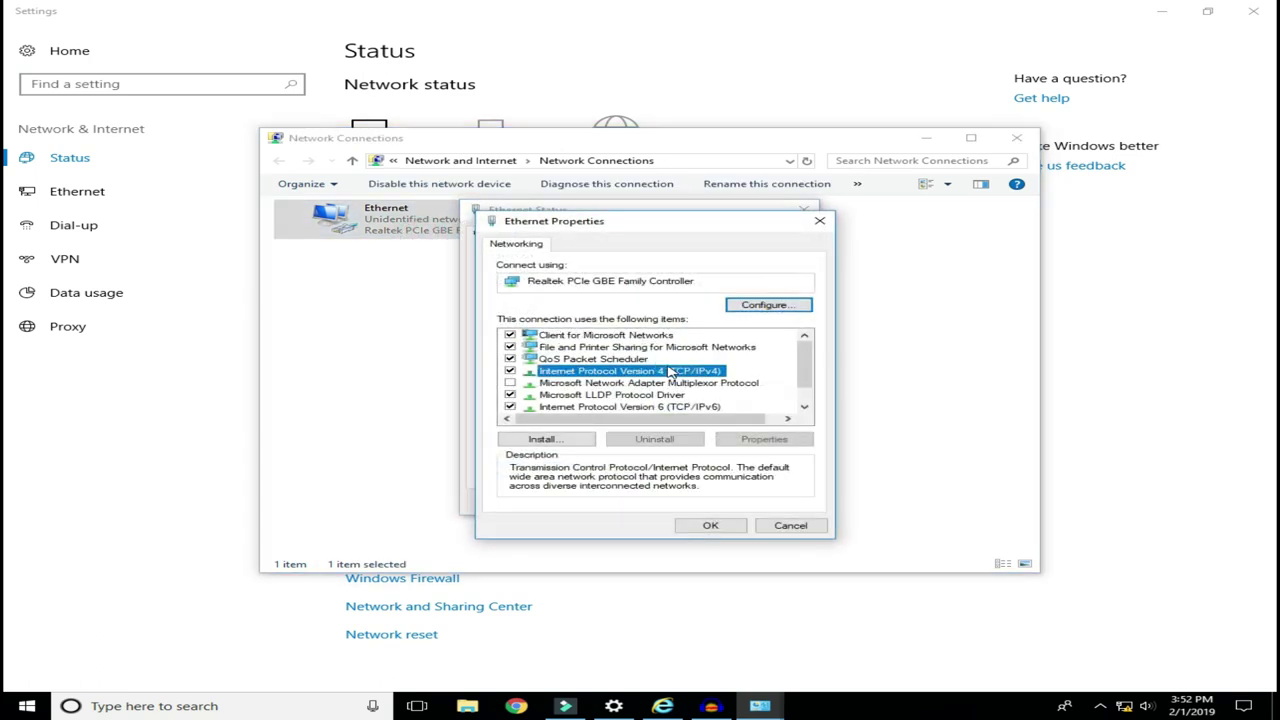
# Step: Set Ethernet to obtain IP and DNS automatically, then reload the camera at 192.168.0.5:88
pyautogui.click(558, 361)
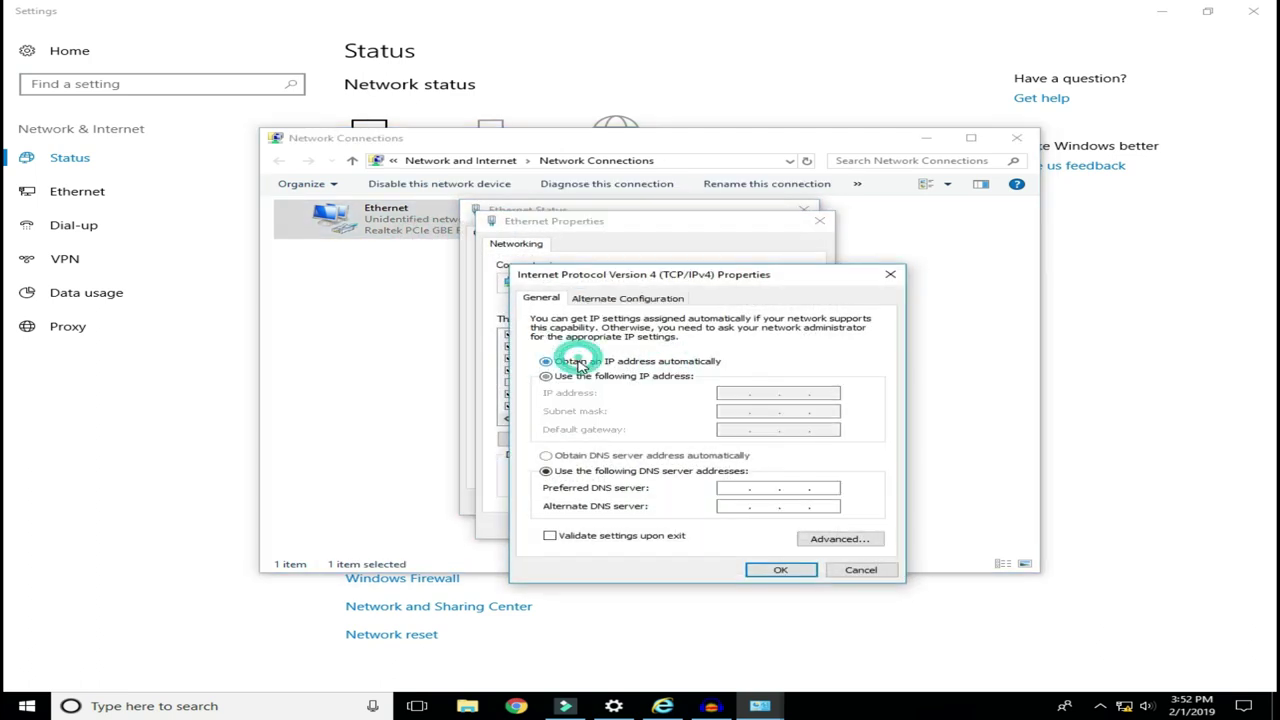
pyautogui.click(648, 458)
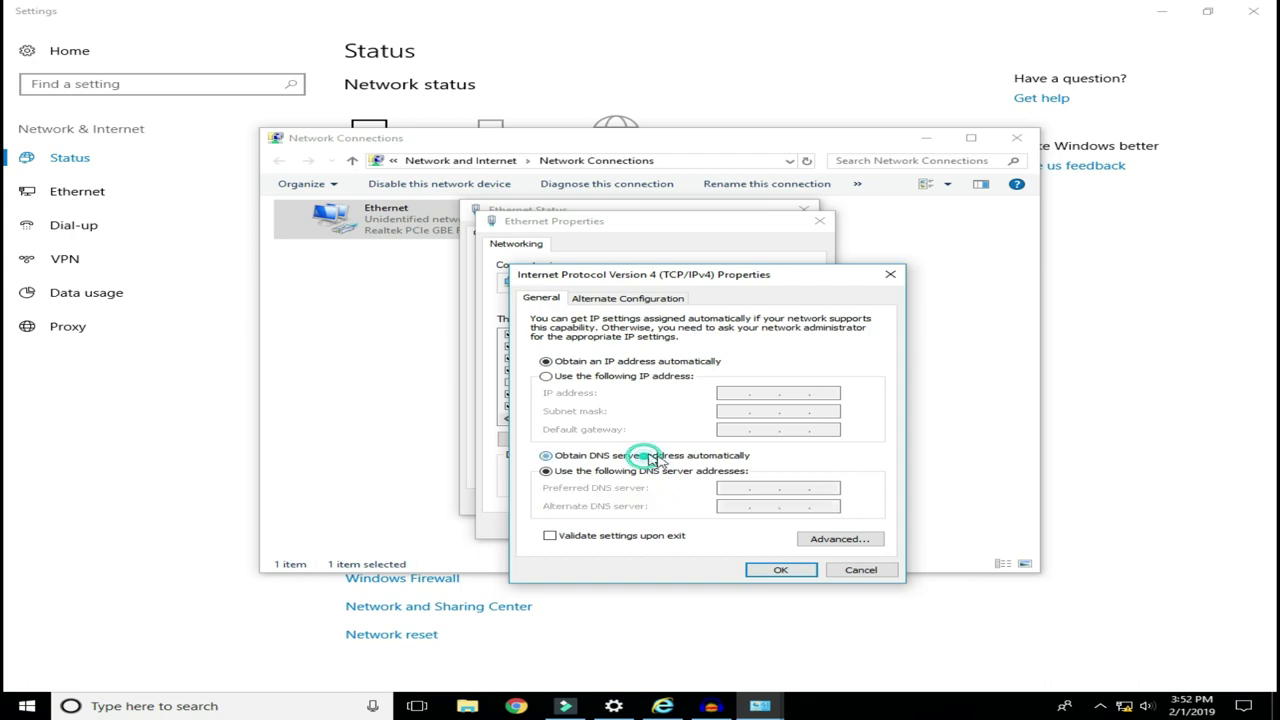
pyautogui.click(780, 569)
pyautogui.click(708, 525)
pyautogui.click(760, 503)
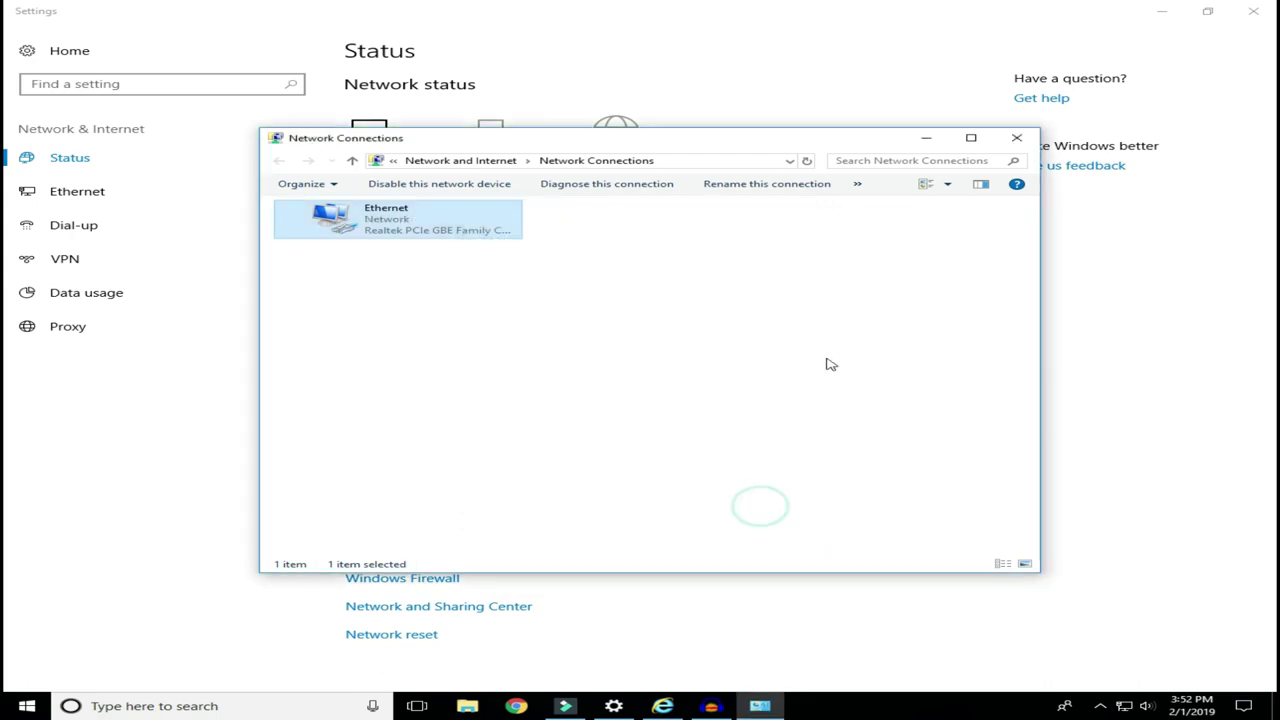
pyautogui.click(1008, 141)
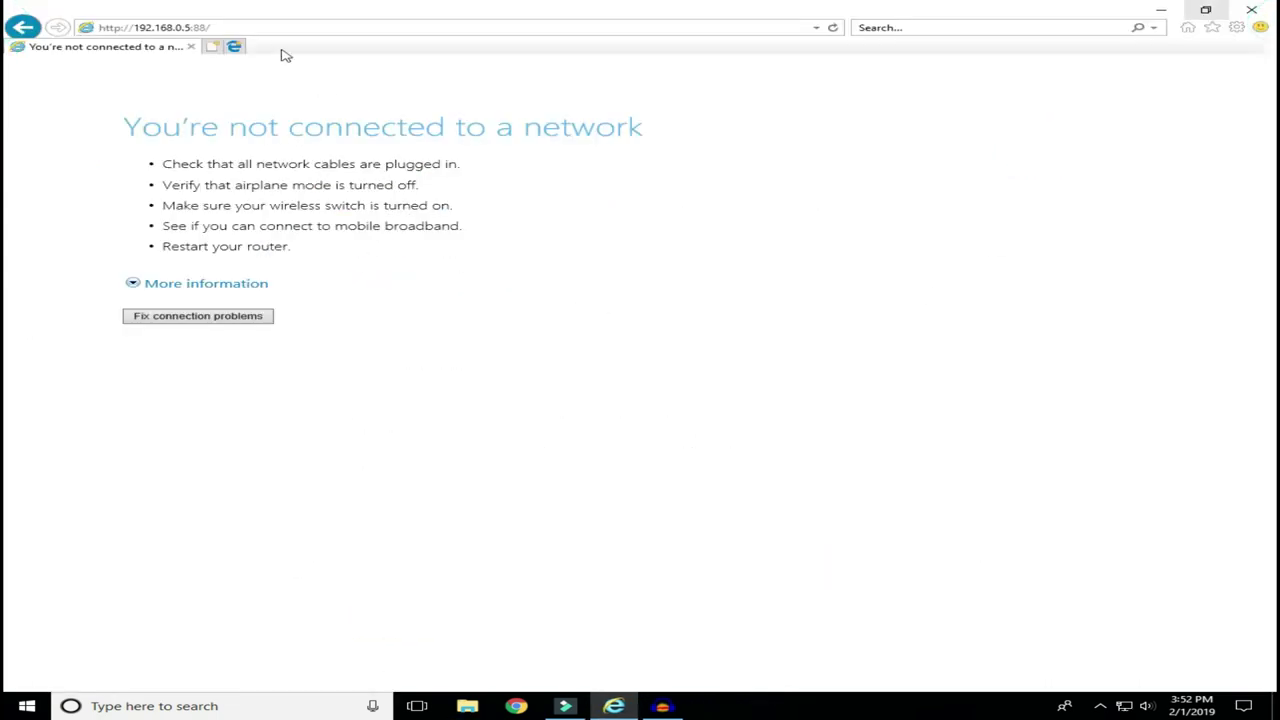
pyautogui.click(271, 27)
pyautogui.press('Return')
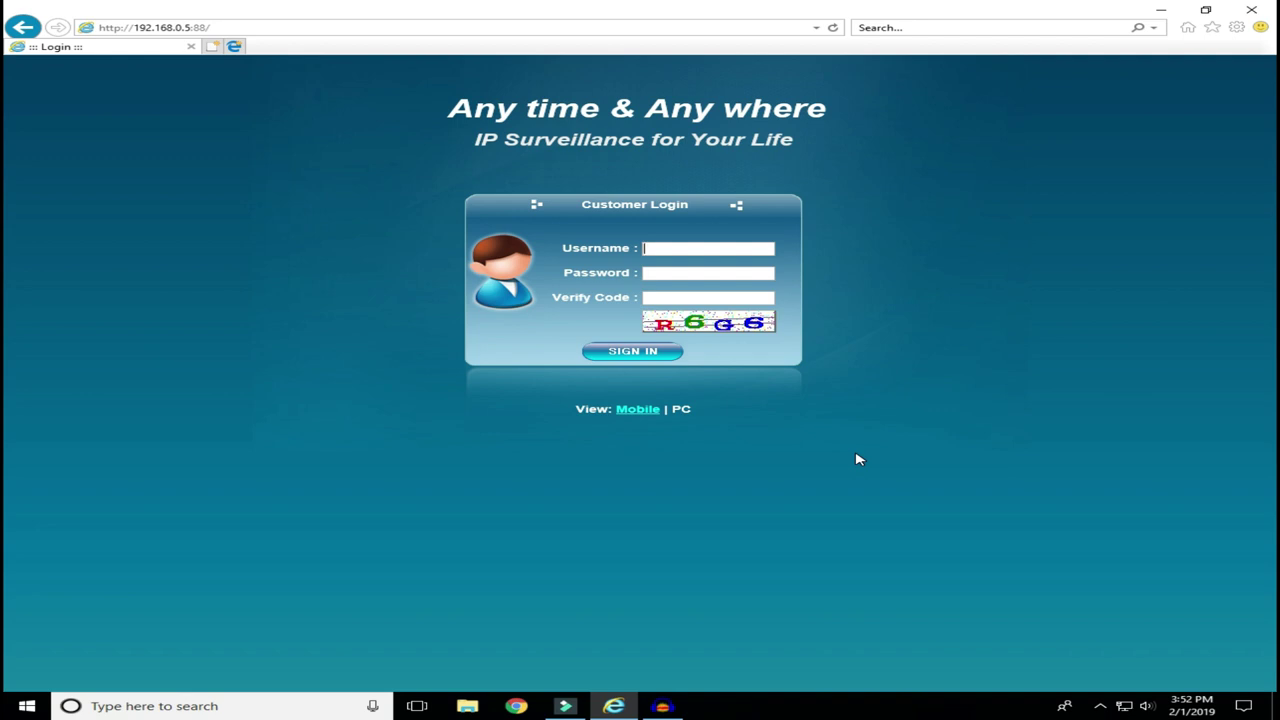
pyautogui.click(210, 48)
pyautogui.write('g')
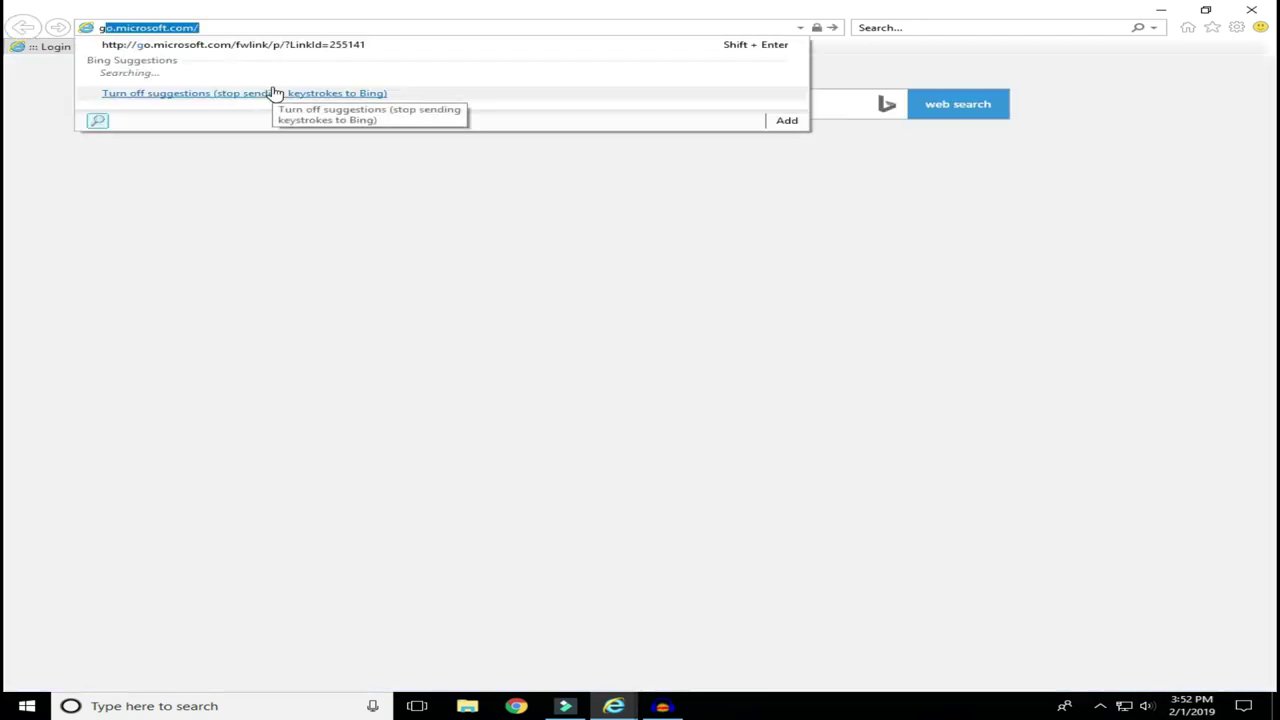
pyautogui.write('oo')
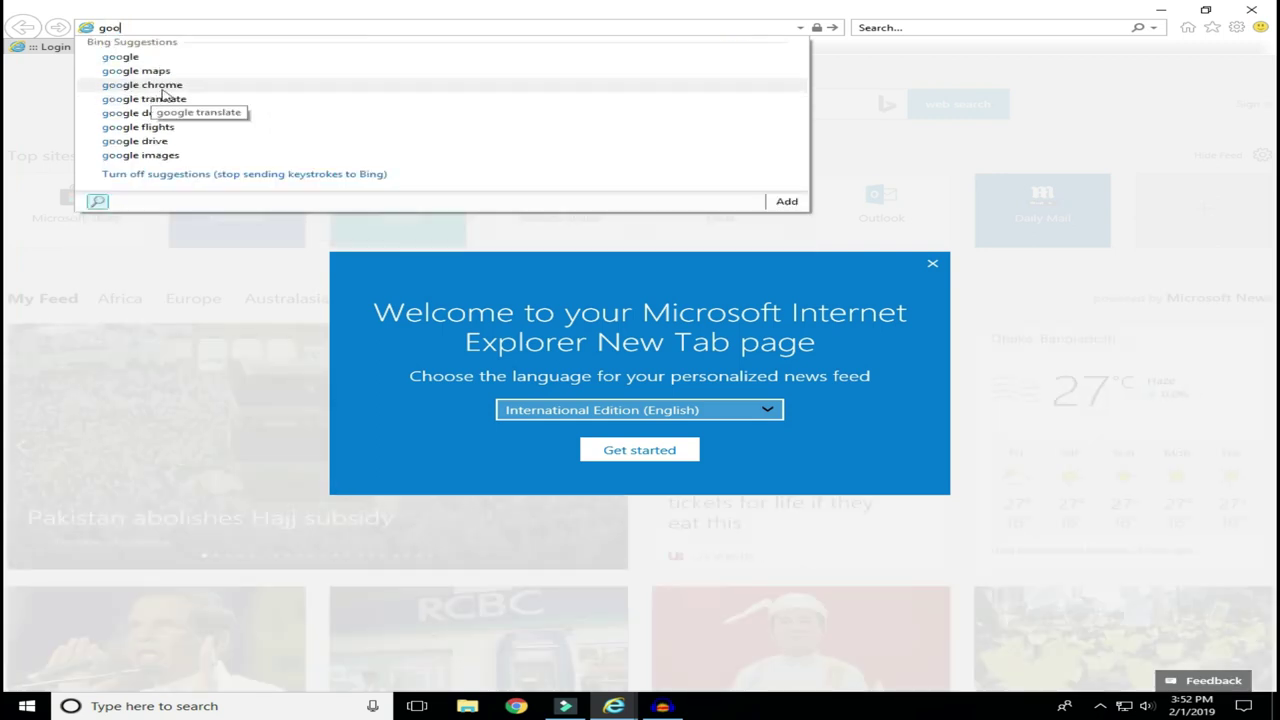
pyautogui.click(180, 57)
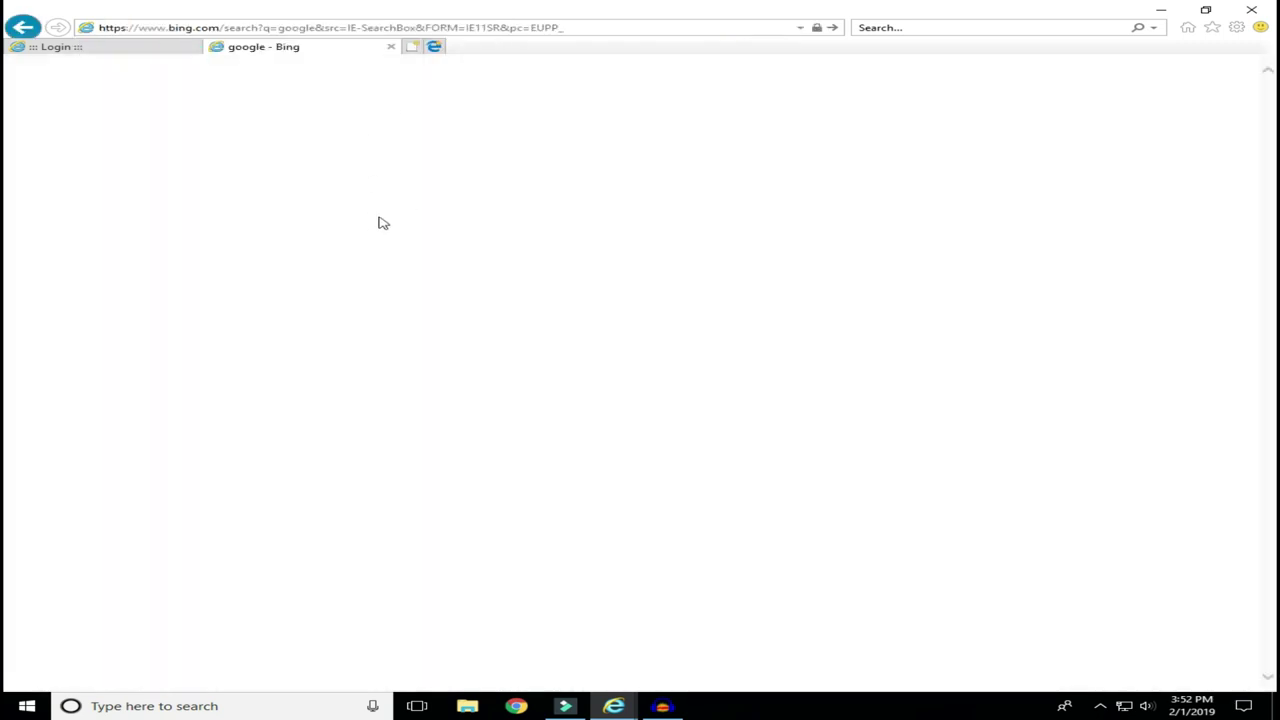
pyautogui.click(214, 322)
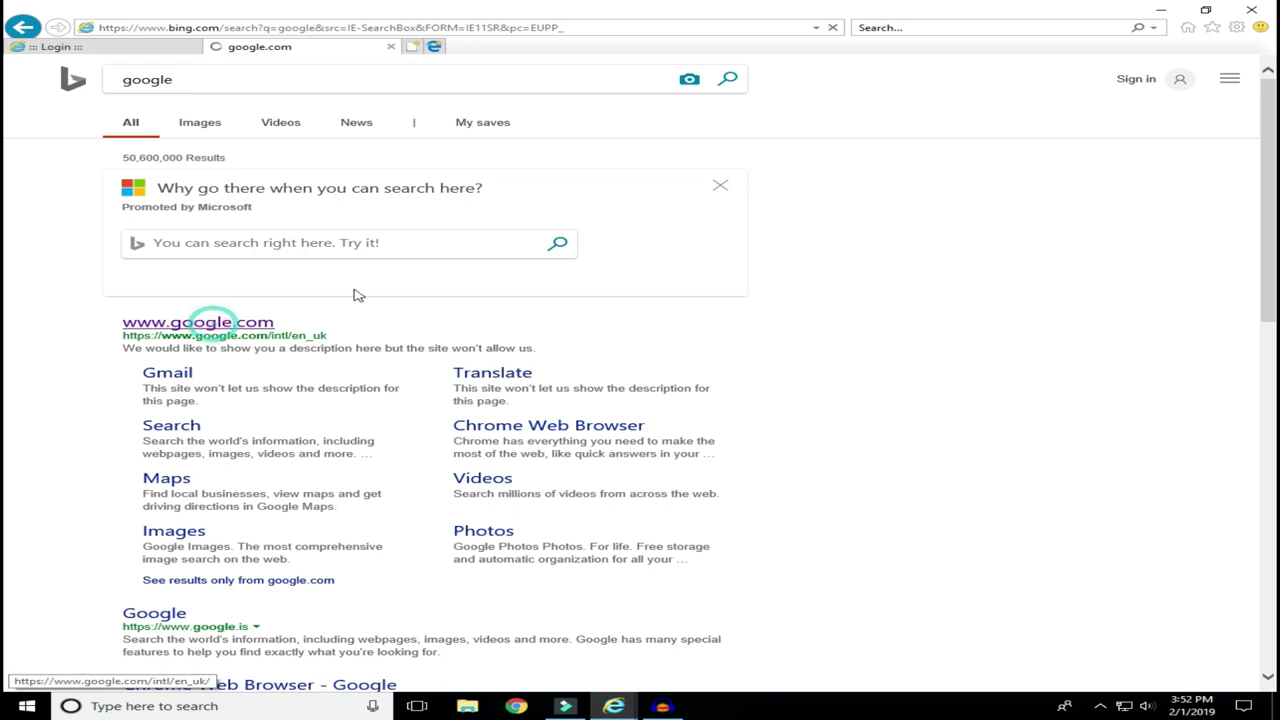
pyautogui.click(106, 48)
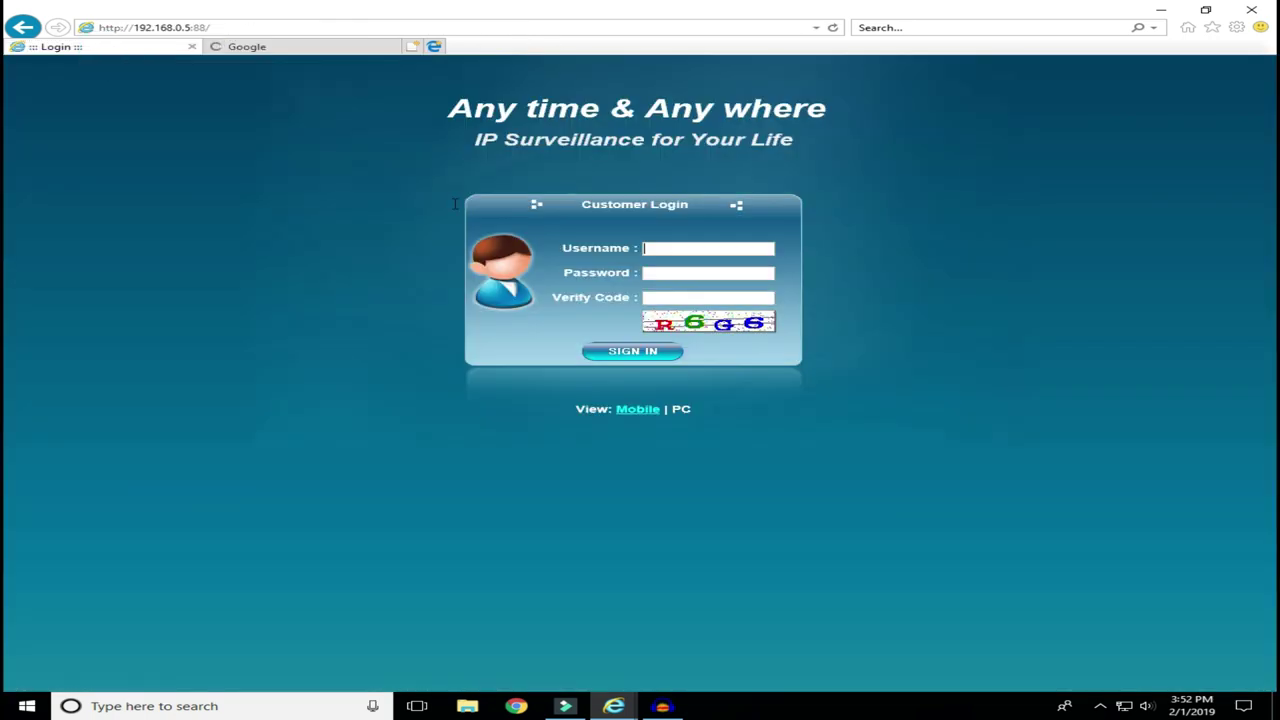
pyautogui.click(340, 47)
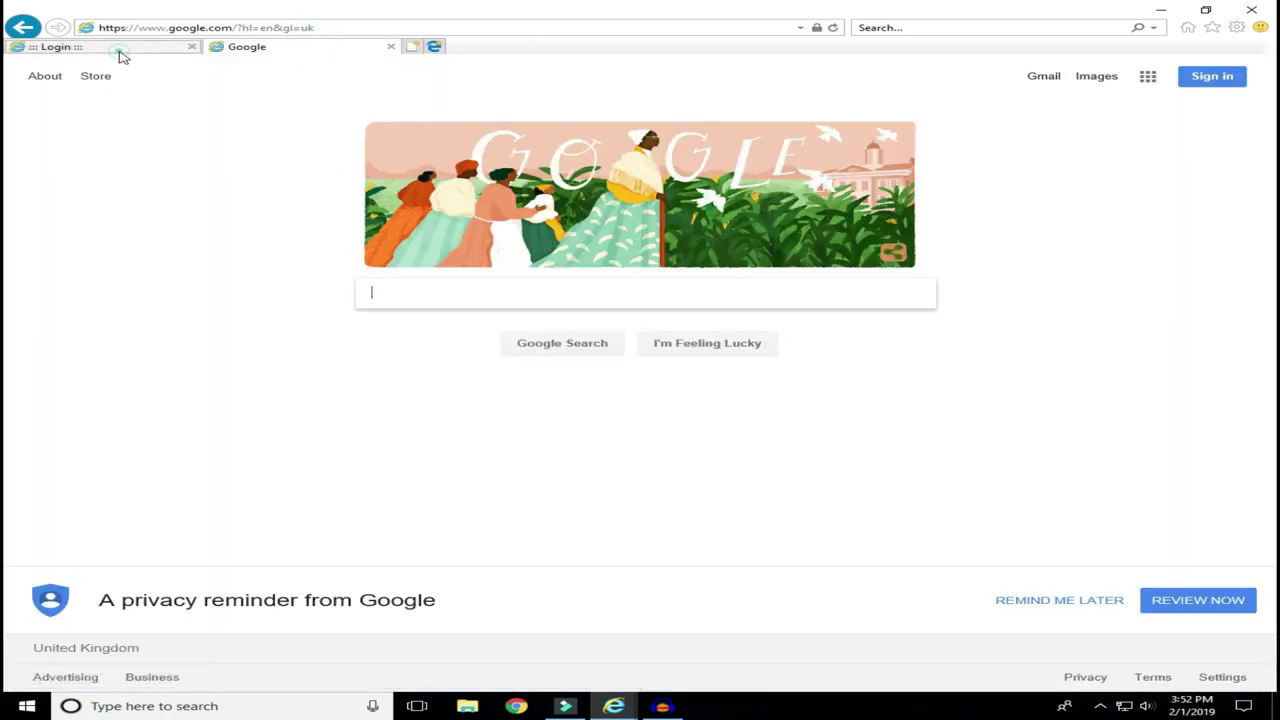
pyautogui.click(121, 50)
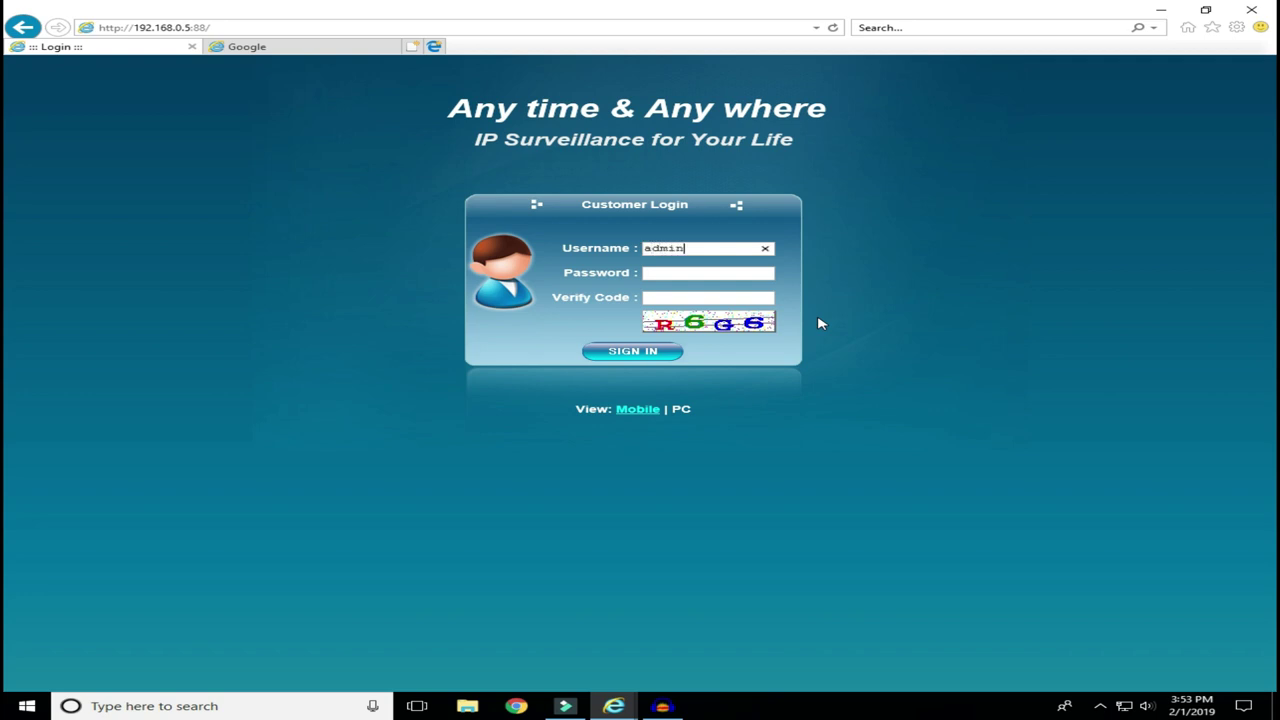
# Step: Log in to the camera at 192.168.0.5 with username, password and verify code
pyautogui.click(714, 277)
pyautogui.click(702, 299)
pyautogui.press('Return')
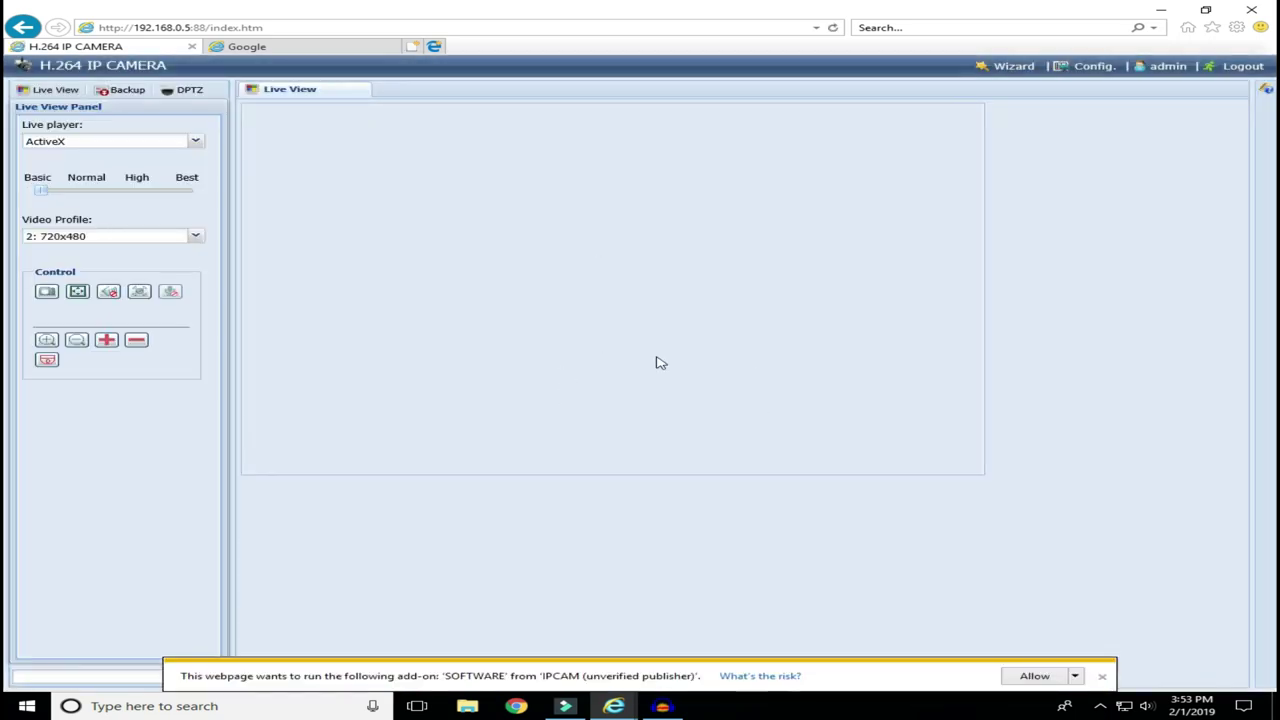
# Step: Allow the viewer add-on, switch the live stream profile to 1920x1080, then put Internet Explorer away
pyautogui.click(1031, 675)
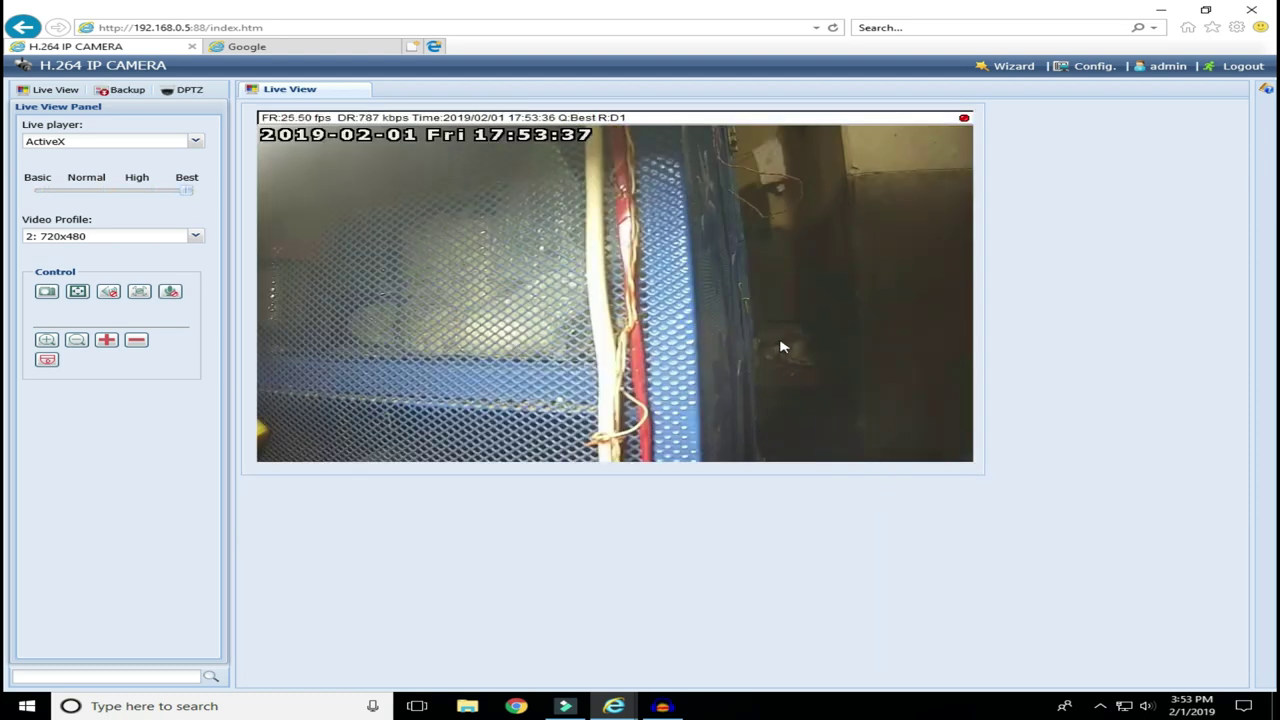
pyautogui.click(118, 237)
pyautogui.click(85, 252)
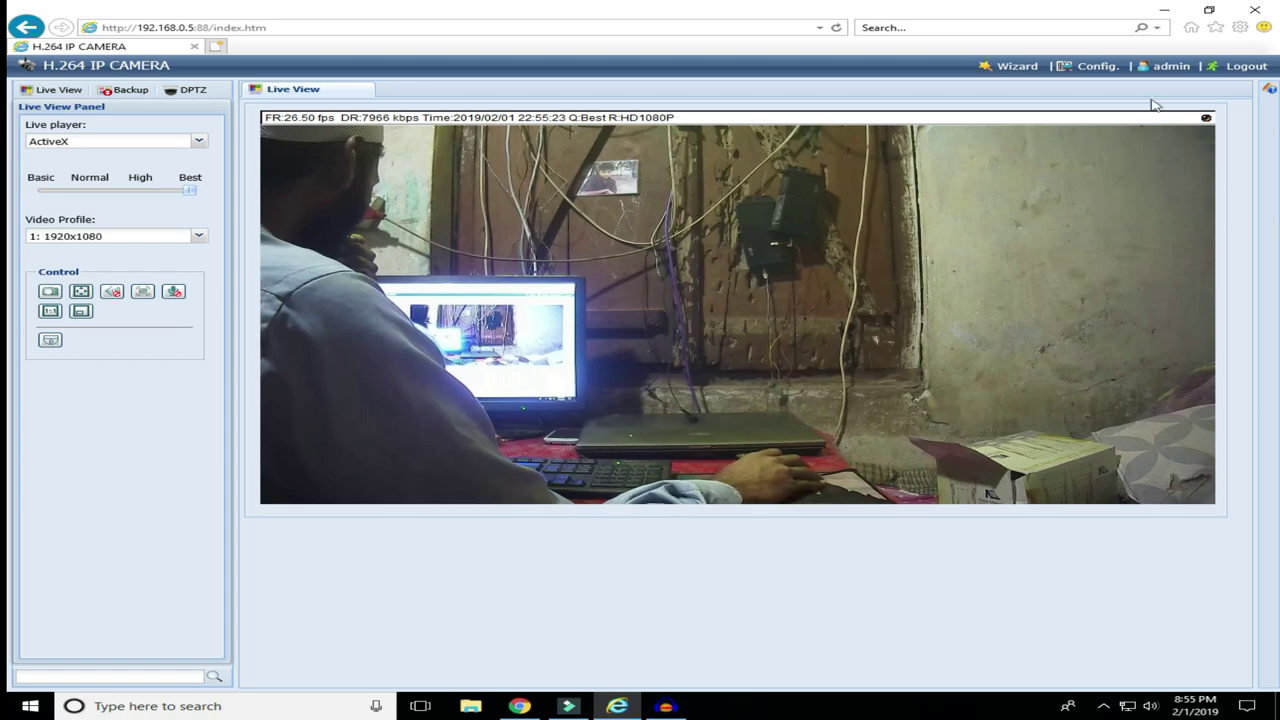
pyautogui.click(1166, 9)
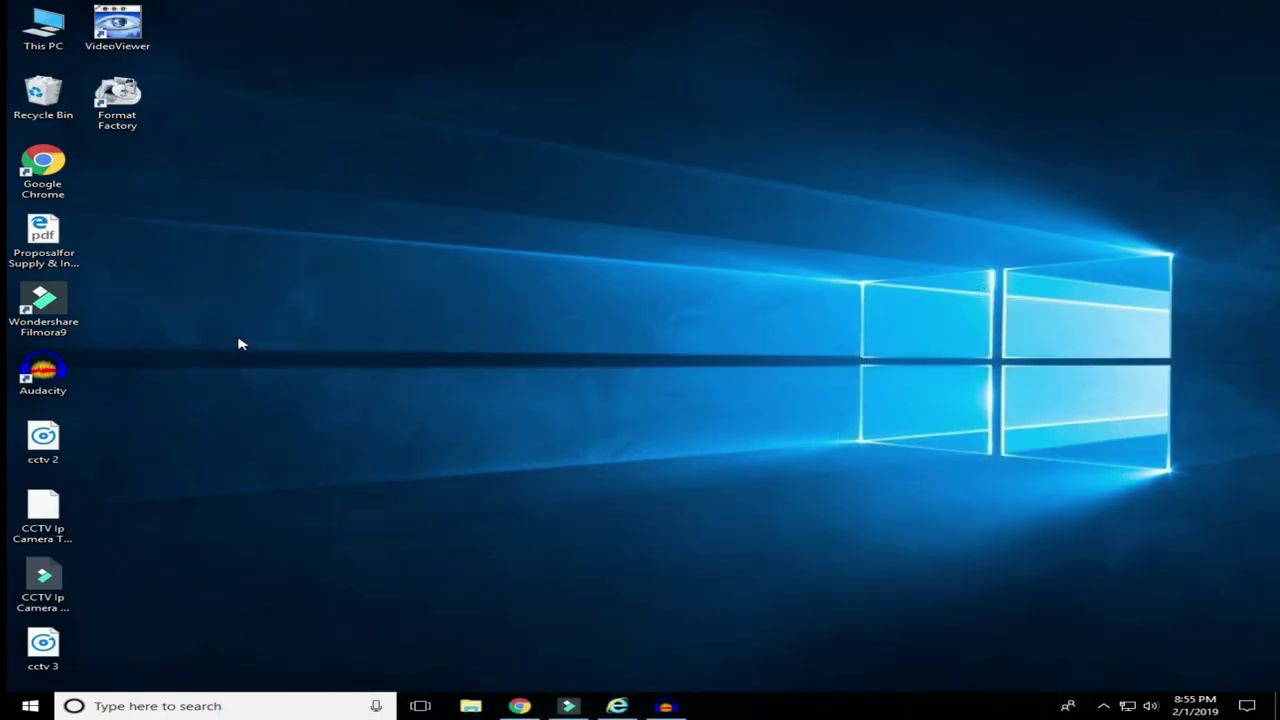
# Step: Minimize Chrome's EagleEyes download page and launch the Video Viewer program from the desktop
pyautogui.click(540, 704)
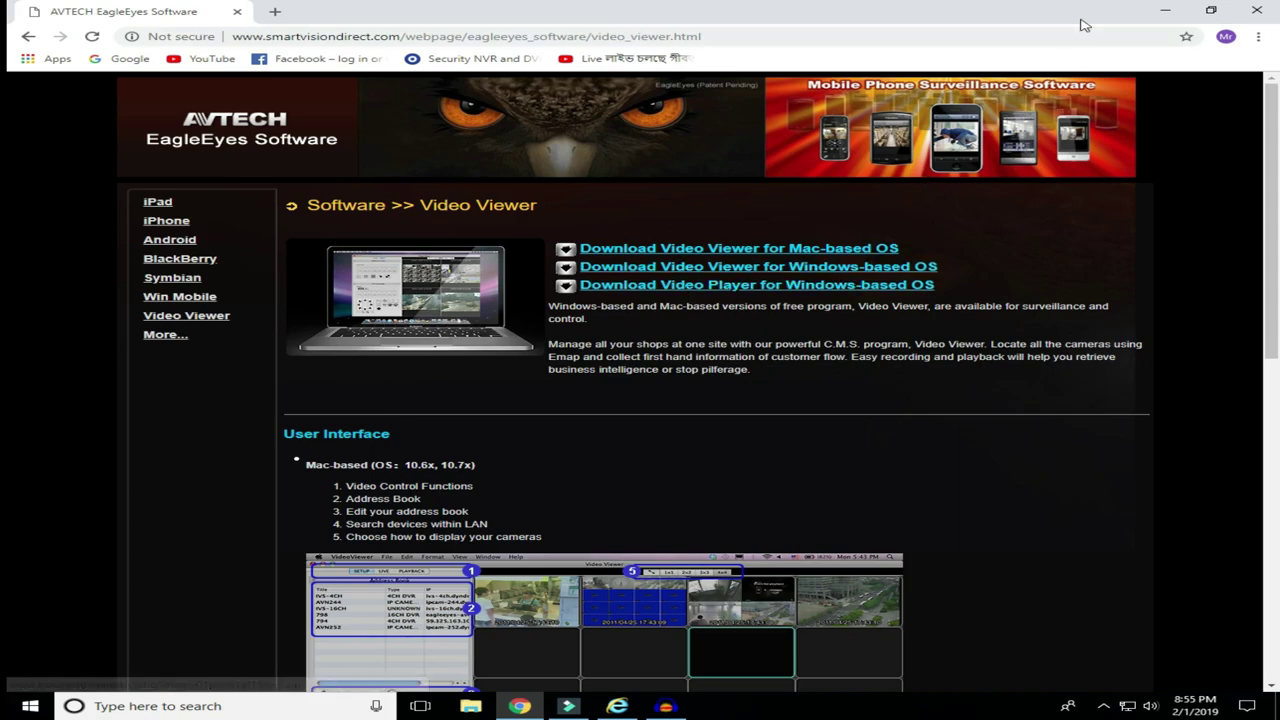
pyautogui.click(1163, 11)
pyautogui.doubleClick(99, 17)
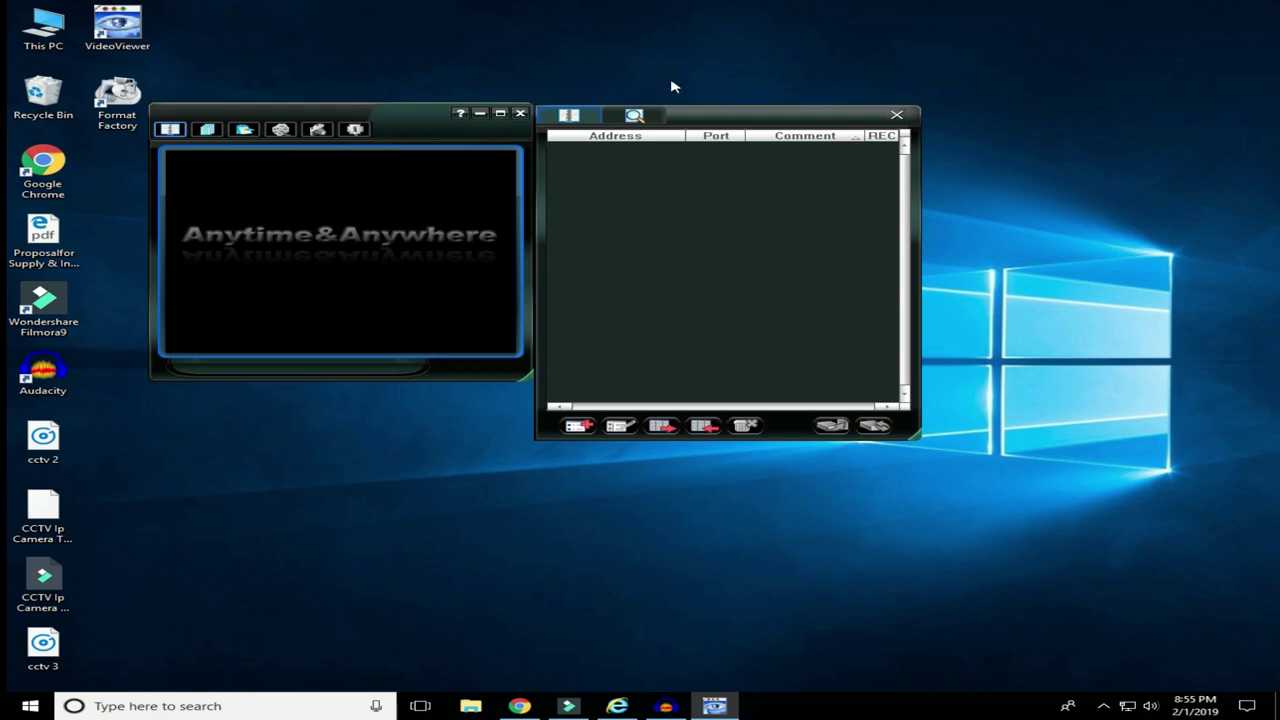
# Step: Reopen the address list and add a new device, bringing up Configure with IP 192.168.0.5
pyautogui.click(896, 118)
pyautogui.click(169, 129)
pyautogui.click(577, 428)
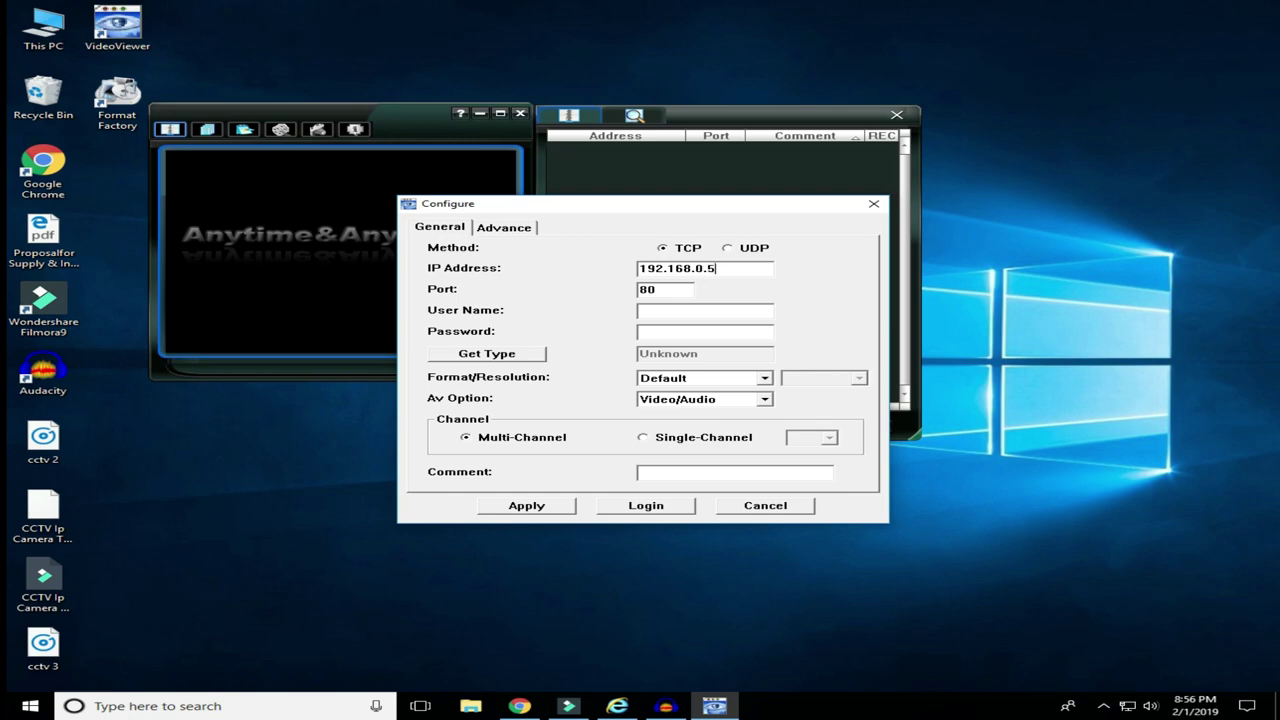
# Step: Set port 88, enter the camera user name and password, and choose H264 format
pyautogui.write('88')
pyautogui.click(684, 311)
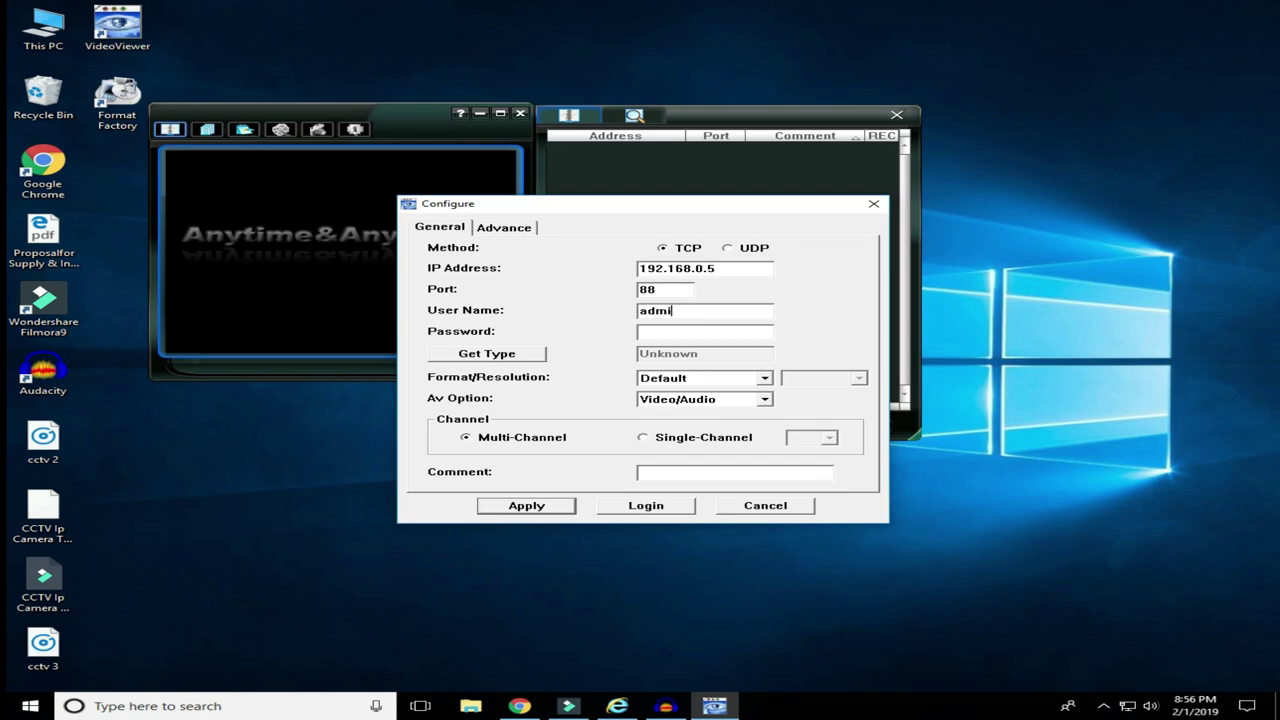
pyautogui.click(706, 331)
pyautogui.click(723, 378)
pyautogui.click(723, 376)
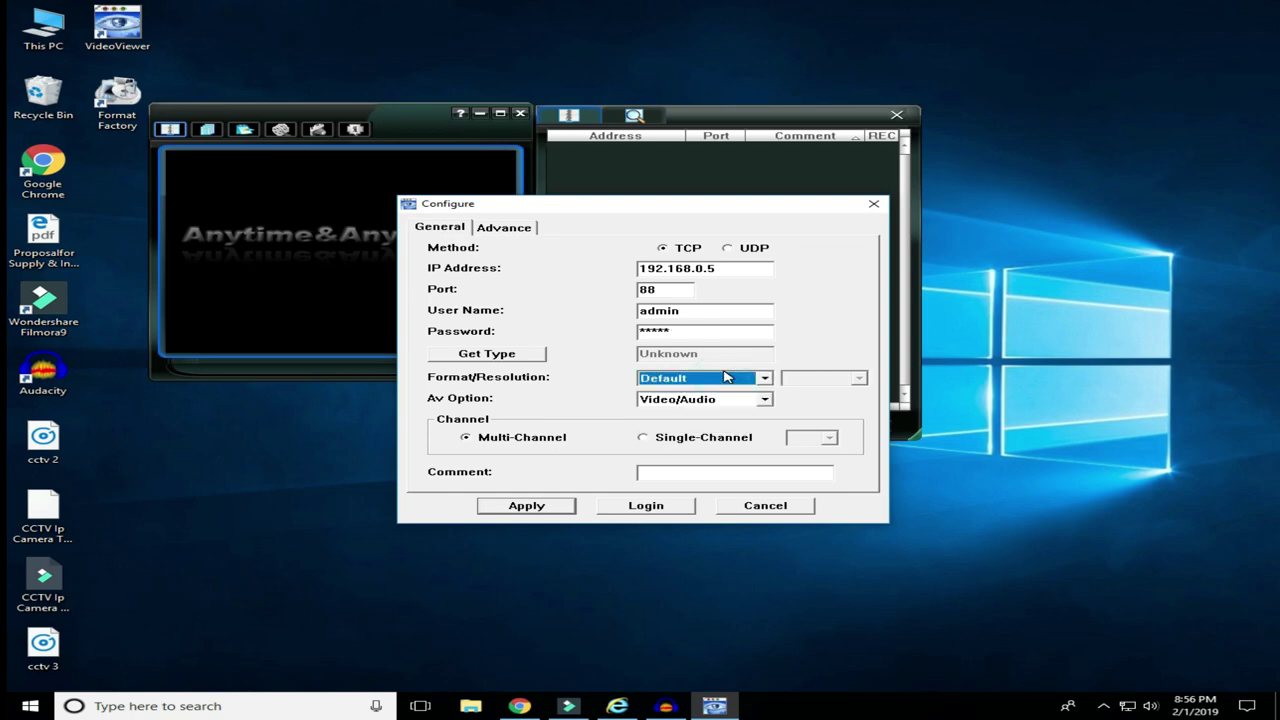
pyautogui.click(726, 377)
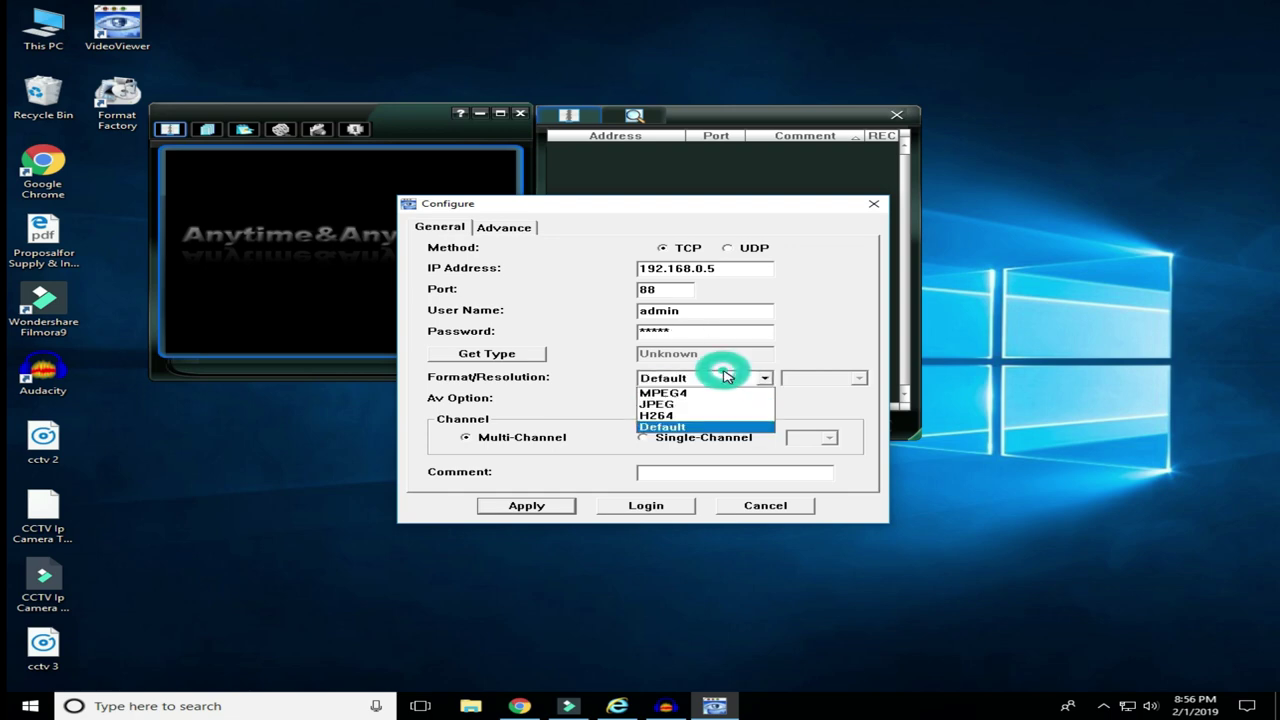
pyautogui.click(680, 428)
pyautogui.click(690, 378)
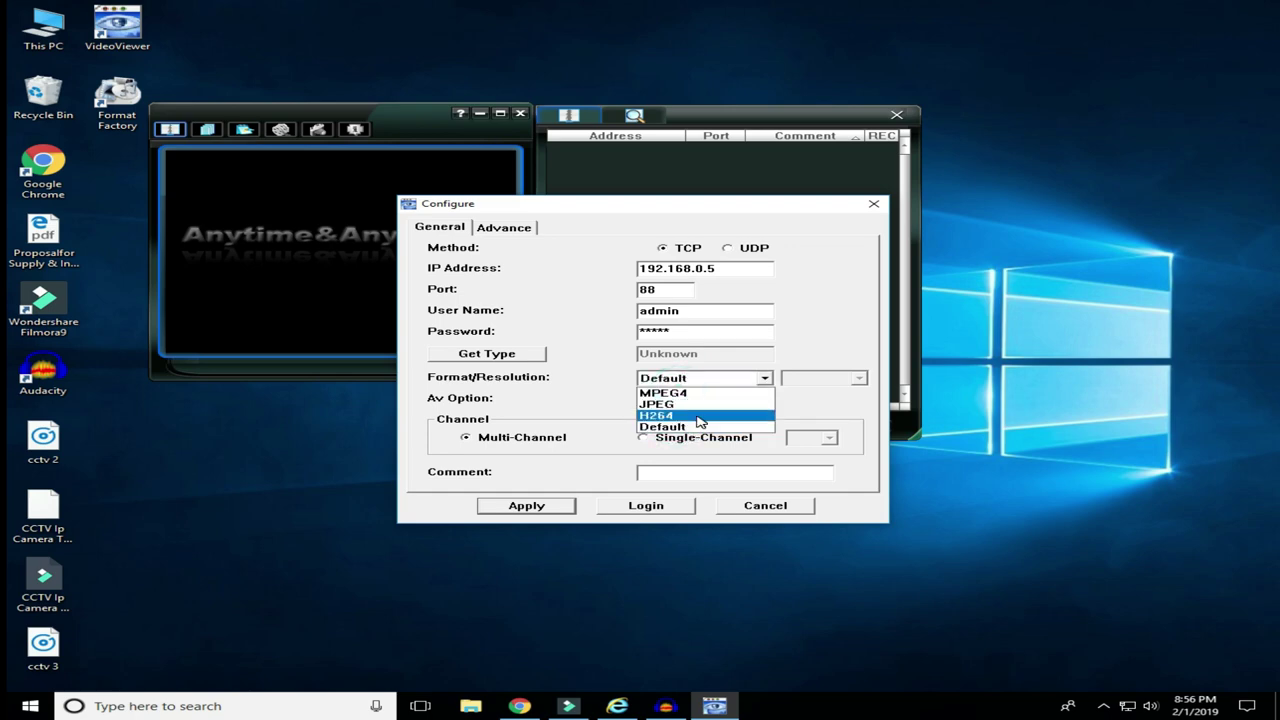
pyautogui.click(700, 416)
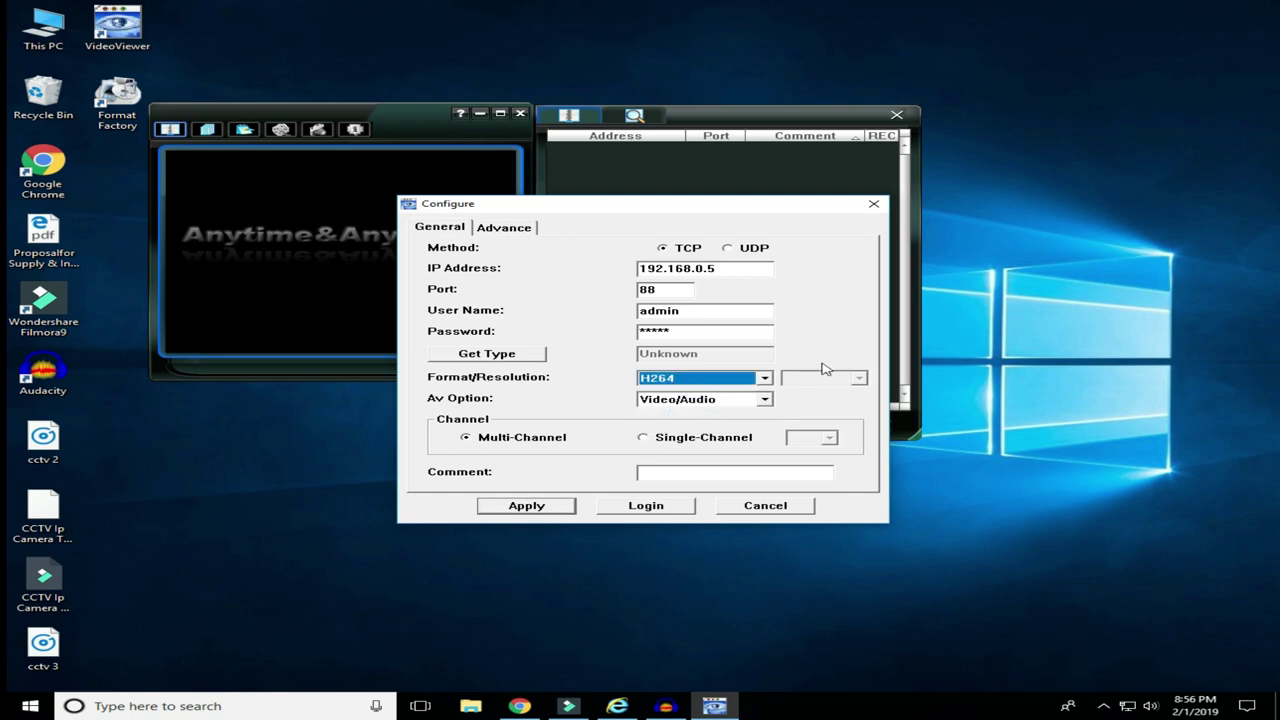
# Step: Keep Video/Audio, set Single-Channel 1, comment 'E&E Techbd', and apply the new device
pyautogui.click(685, 410)
pyautogui.click(688, 414)
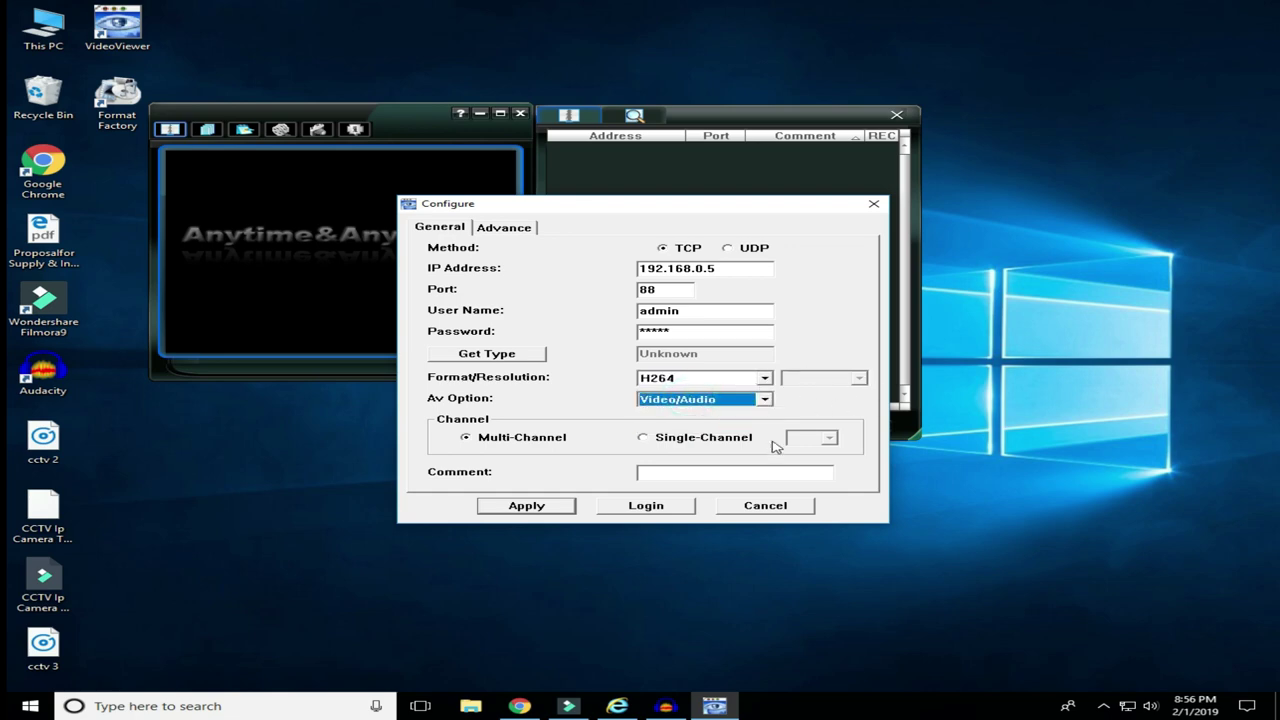
pyautogui.click(672, 474)
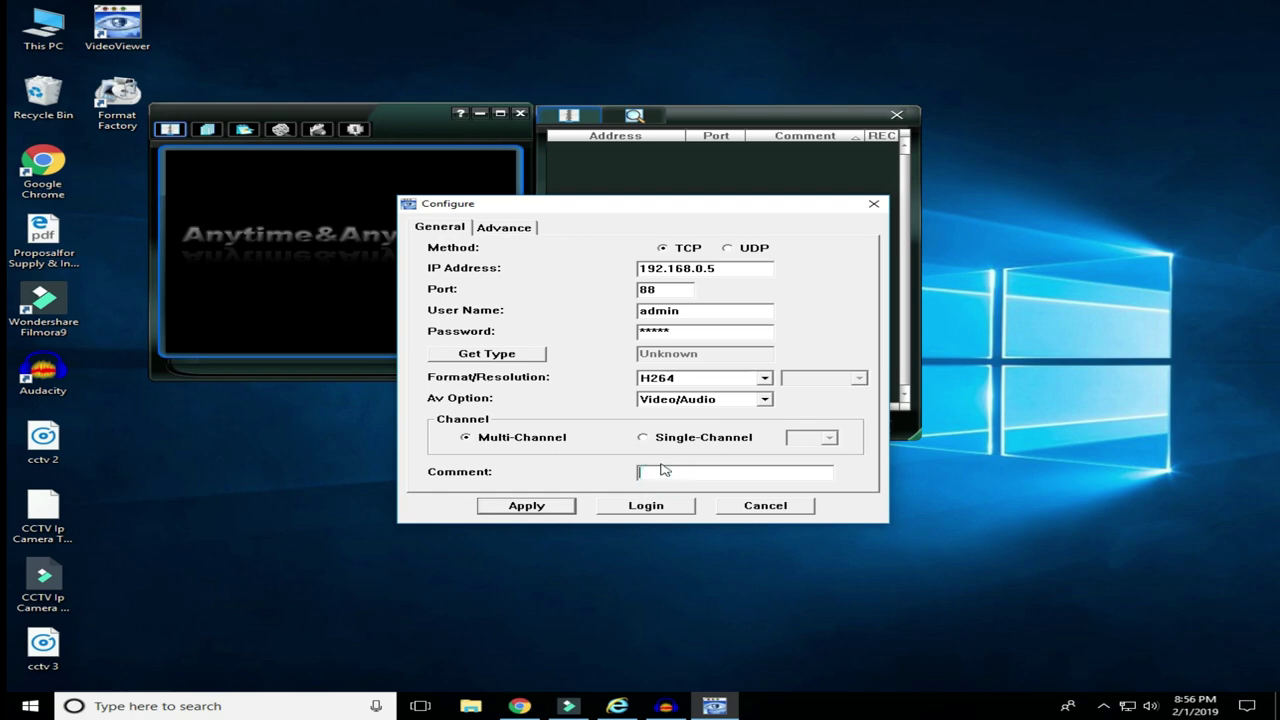
pyautogui.click(651, 437)
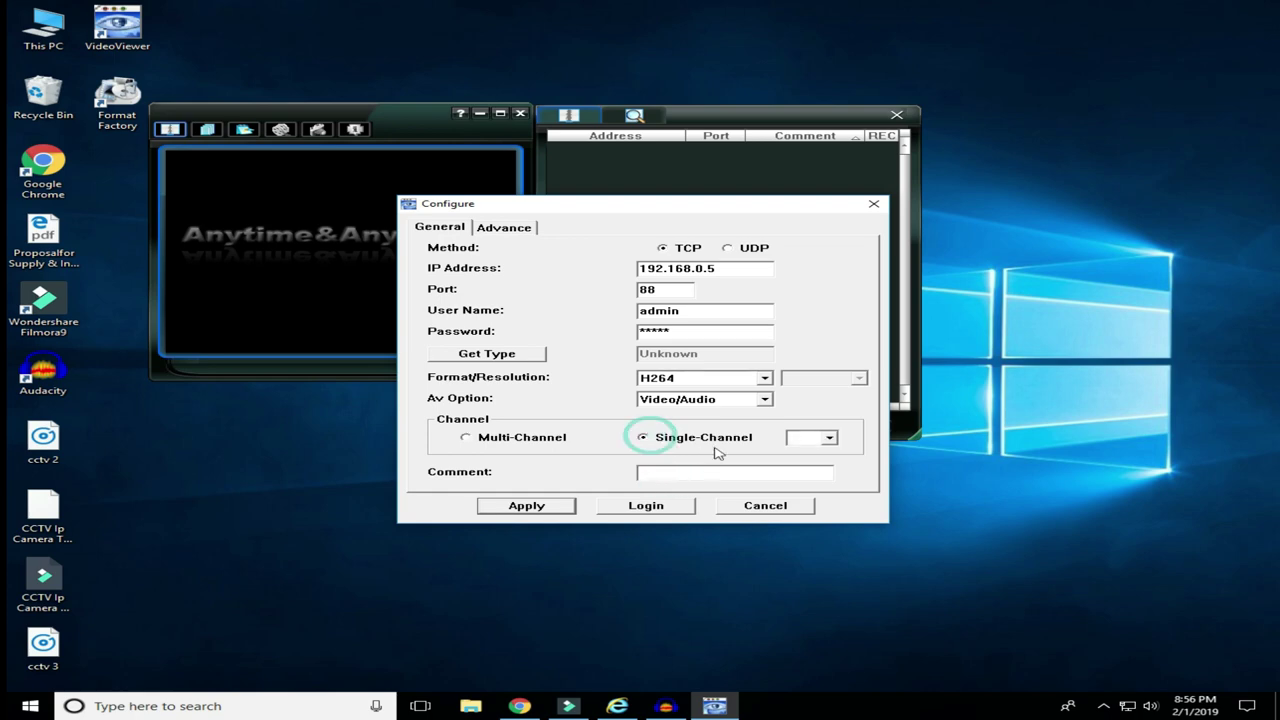
pyautogui.click(830, 438)
pyautogui.click(799, 454)
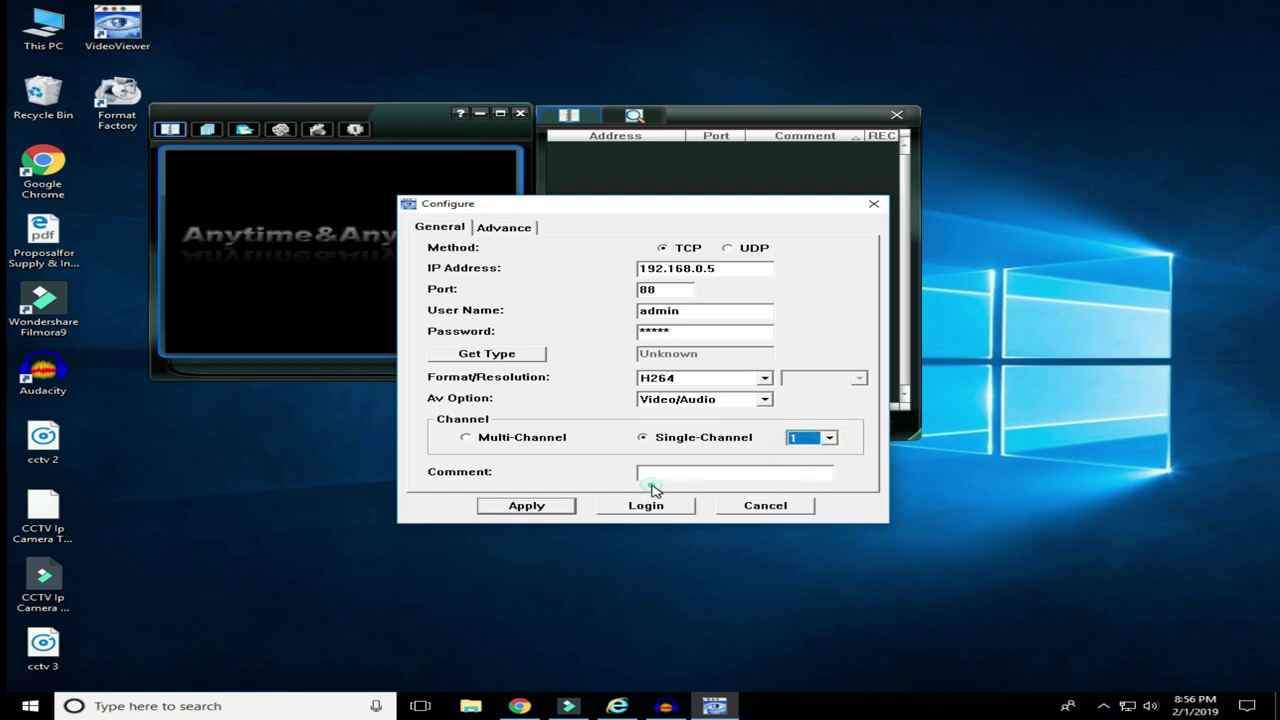
pyautogui.click(666, 474)
pyautogui.write('E')
pyautogui.write('&')
pyautogui.write('EW')
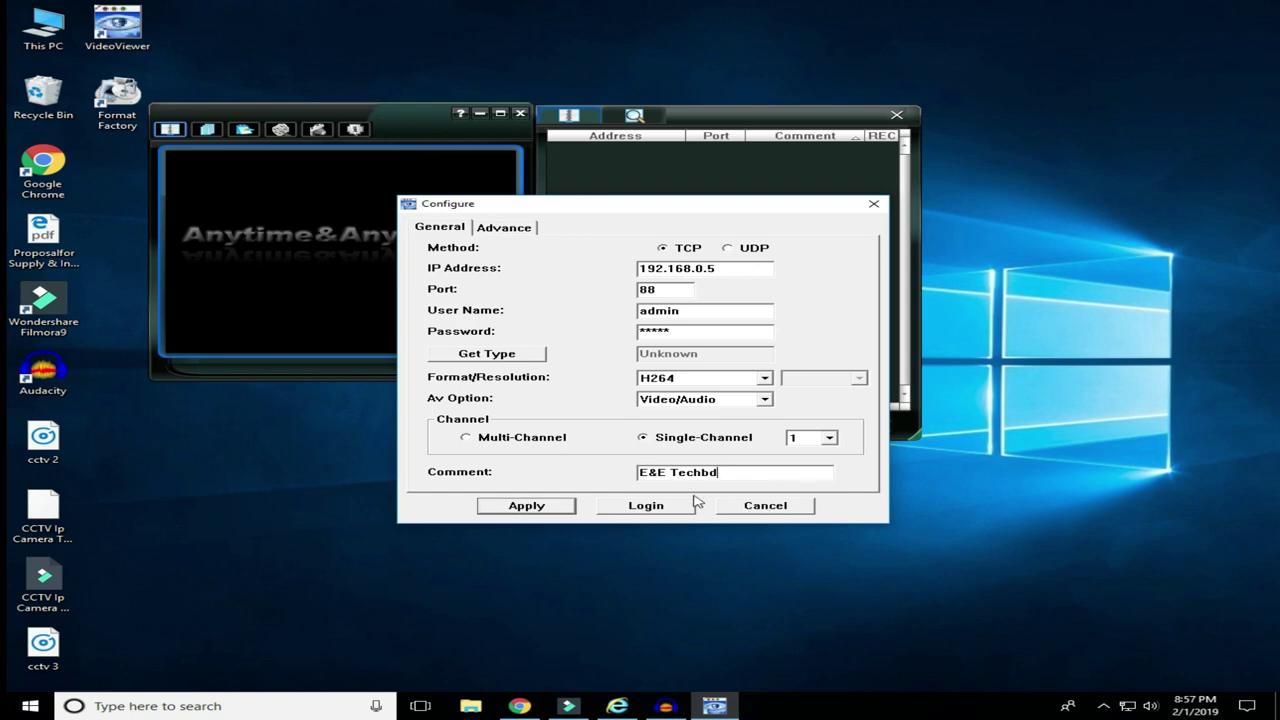
pyautogui.click(527, 506)
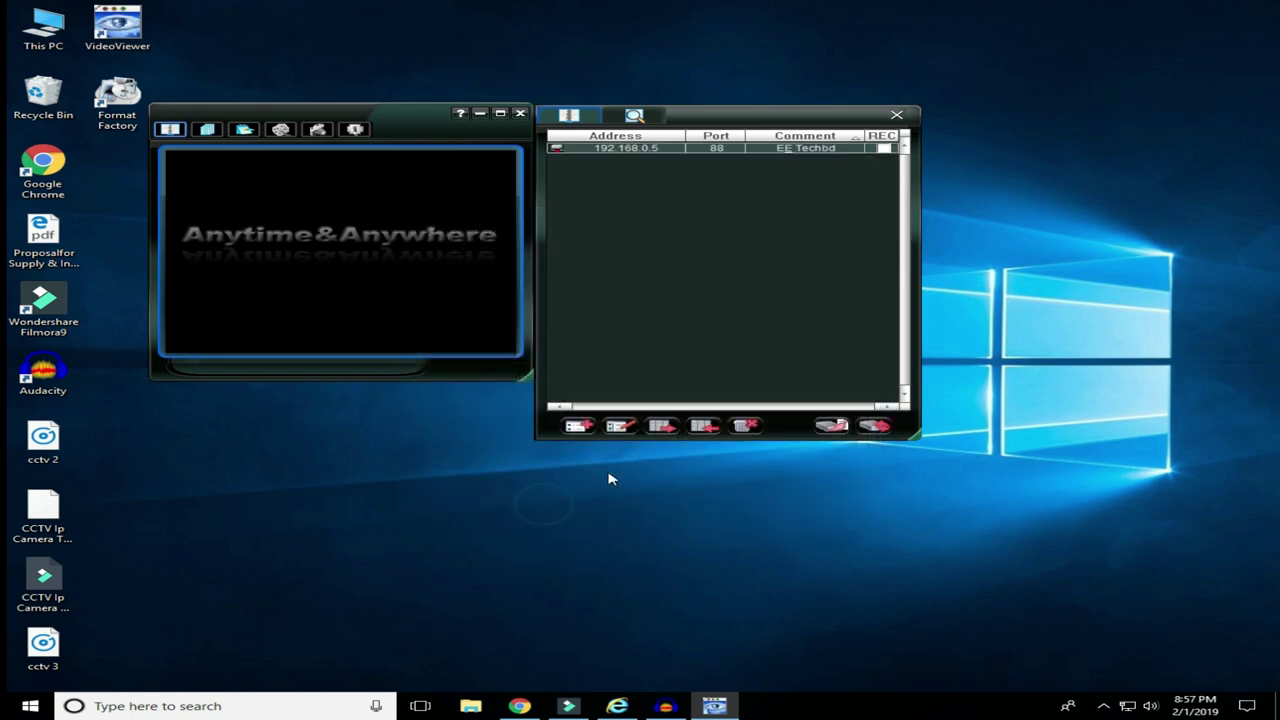
# Step: Log in to camera 192.168.0.5, close the address list, maximize the viewer, and go full screen
pyautogui.doubleClick(559, 150)
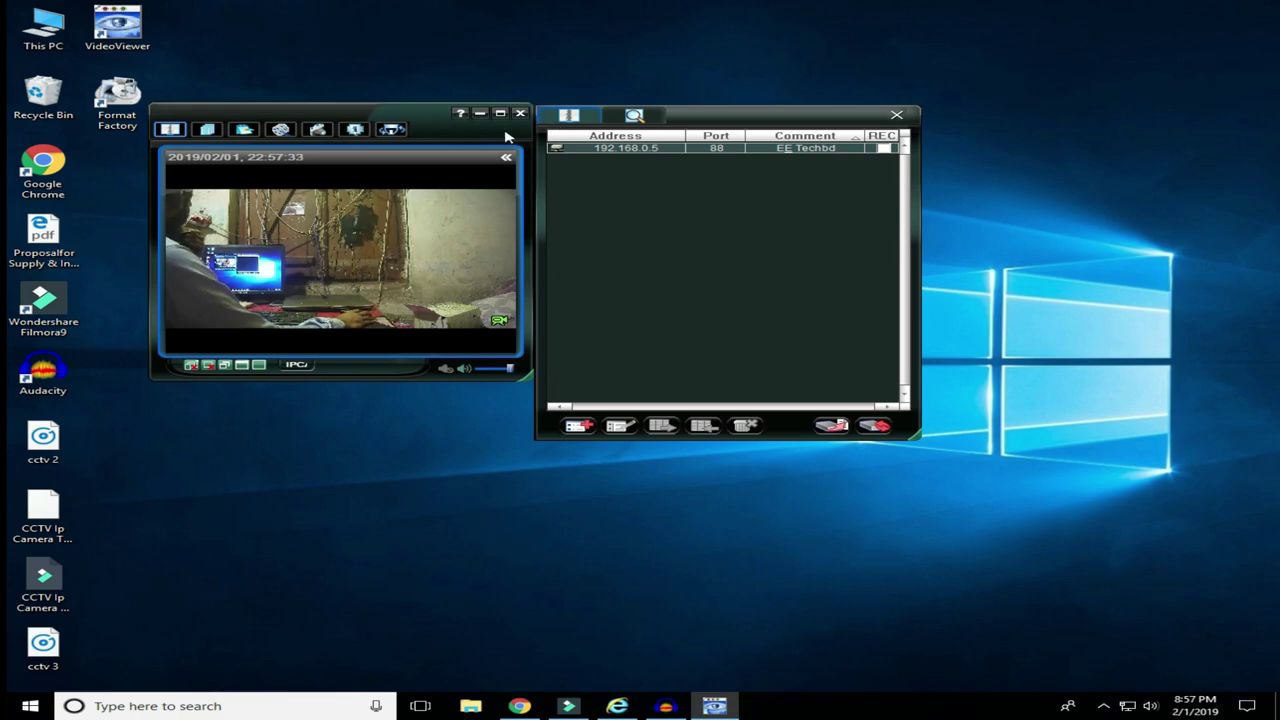
pyautogui.click(897, 114)
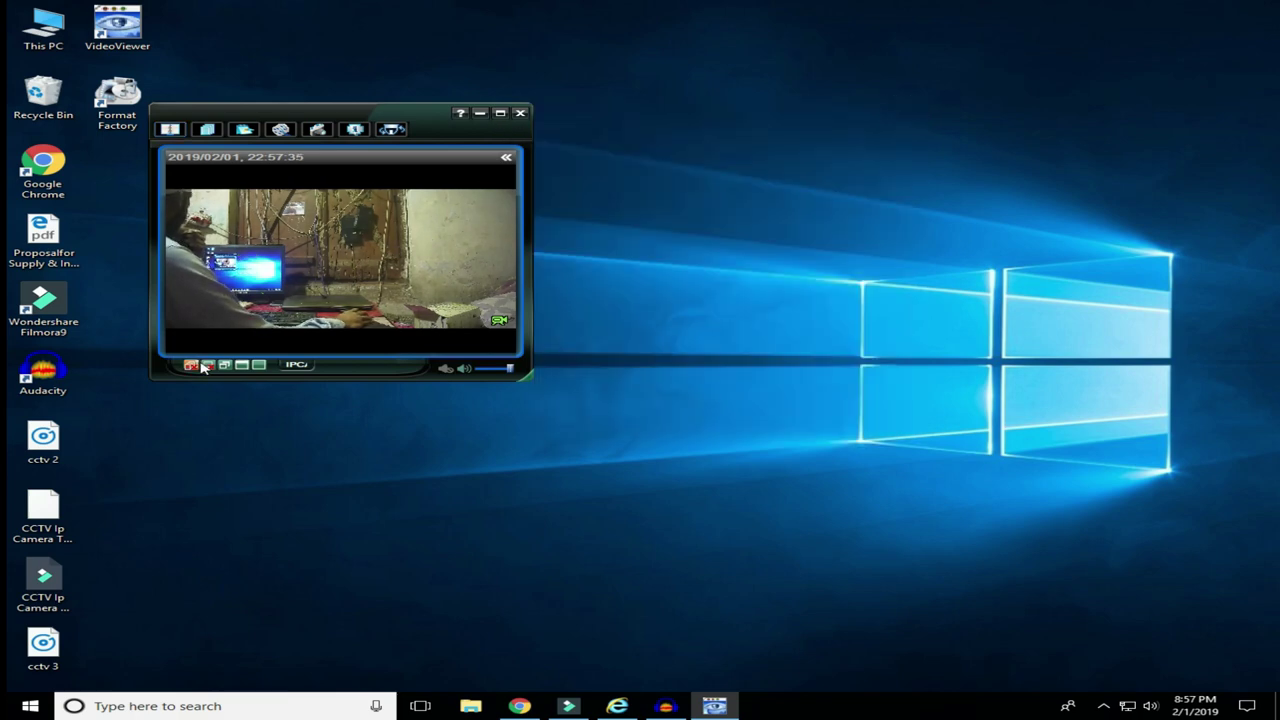
pyautogui.click(500, 113)
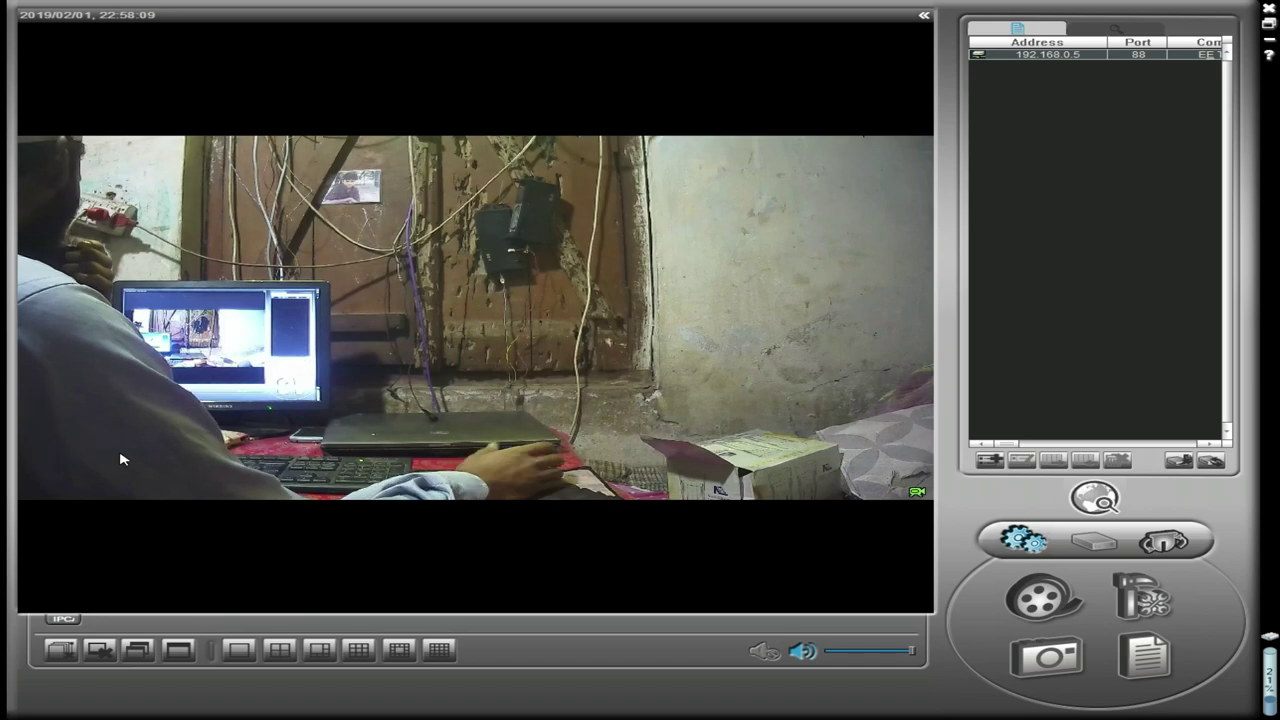
pyautogui.click(140, 650)
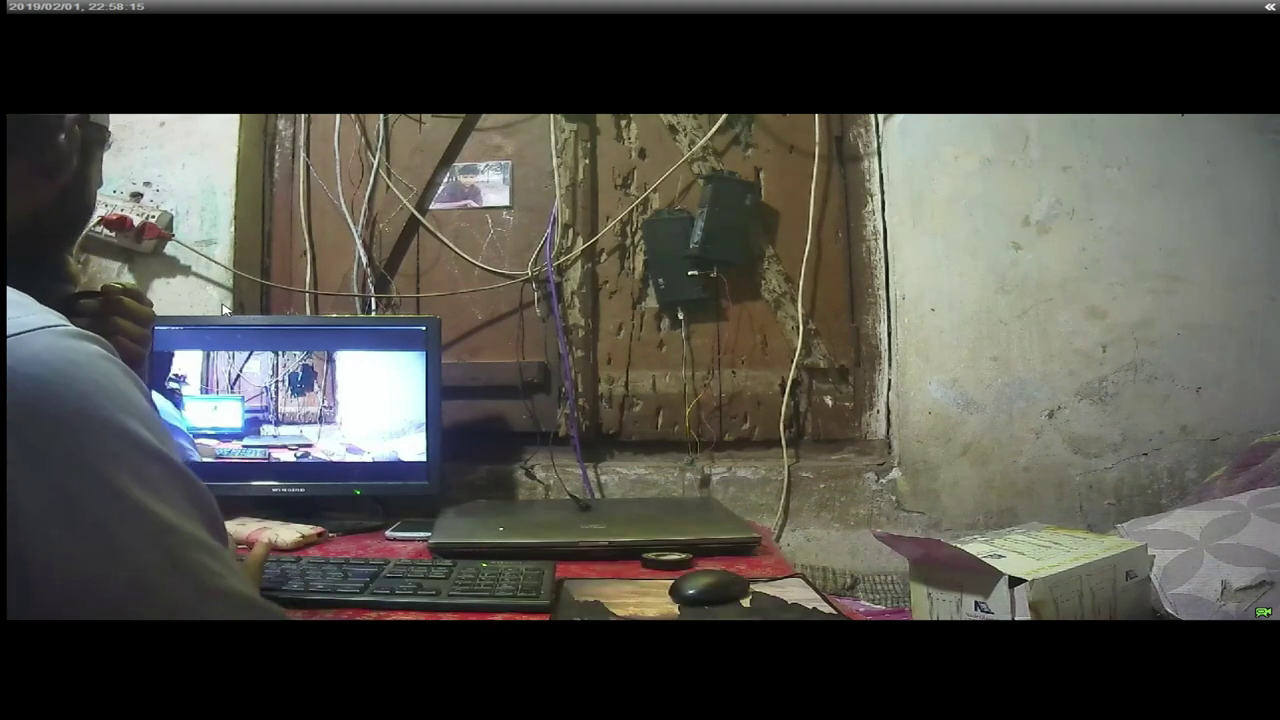
# Step: Briefly open the Start menu, Filmora and the tray icons, then return to the full-screen feed
pyautogui.press('super')
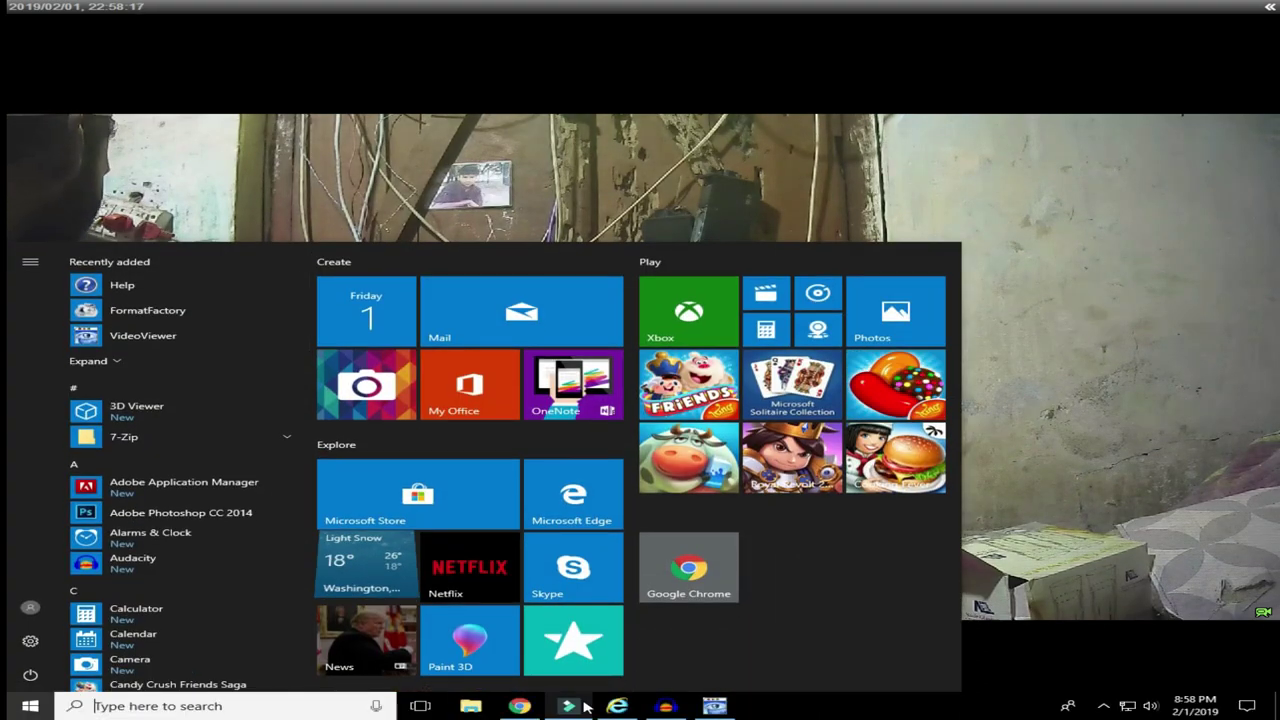
pyautogui.click(568, 706)
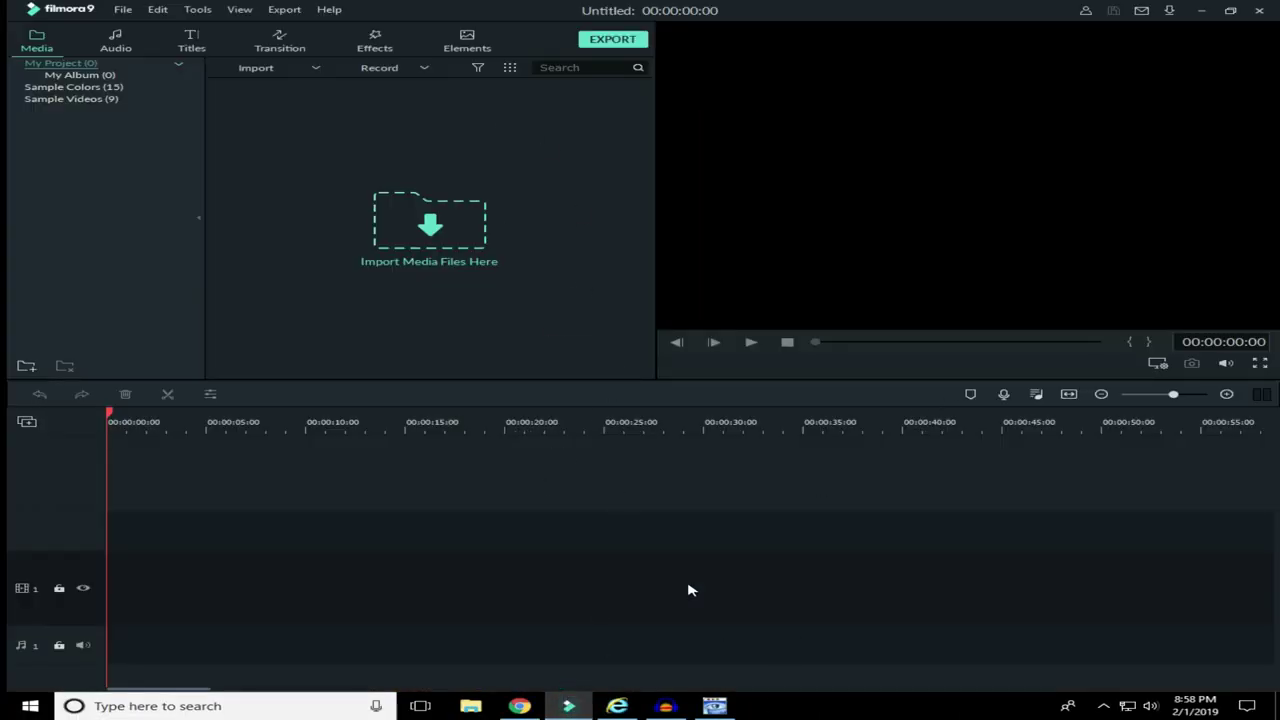
pyautogui.click(1202, 16)
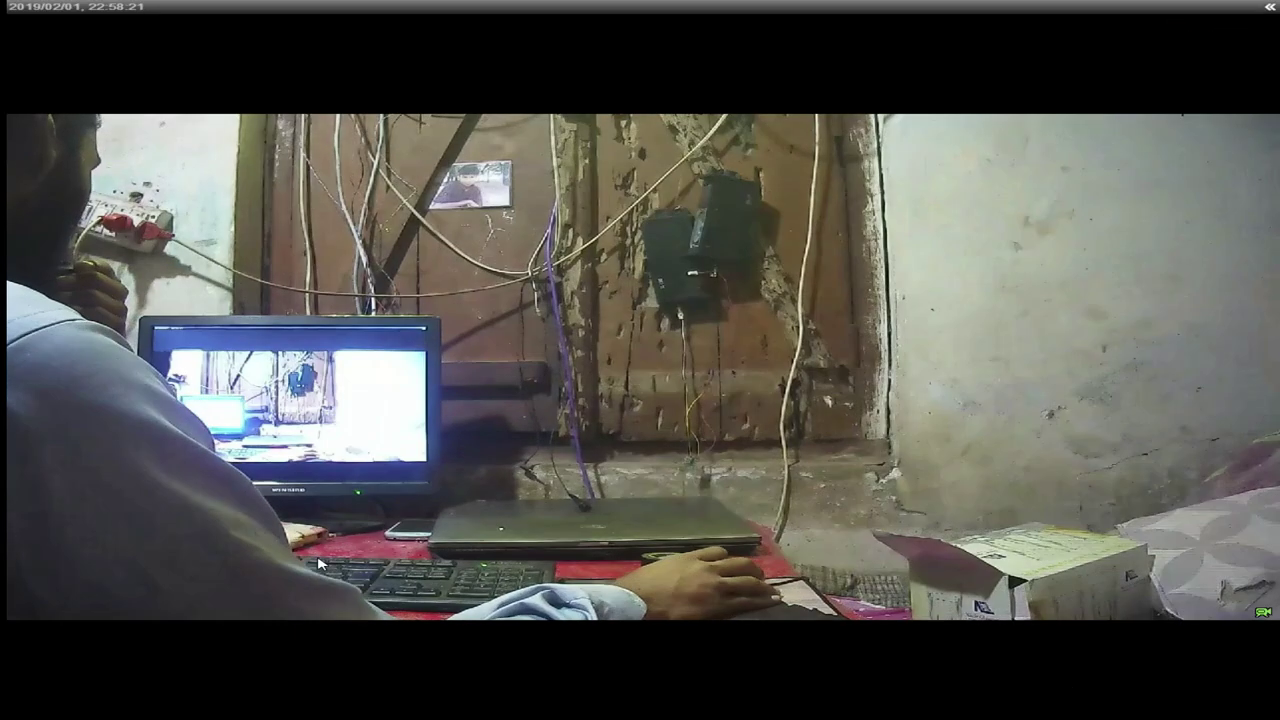
pyautogui.press('super')
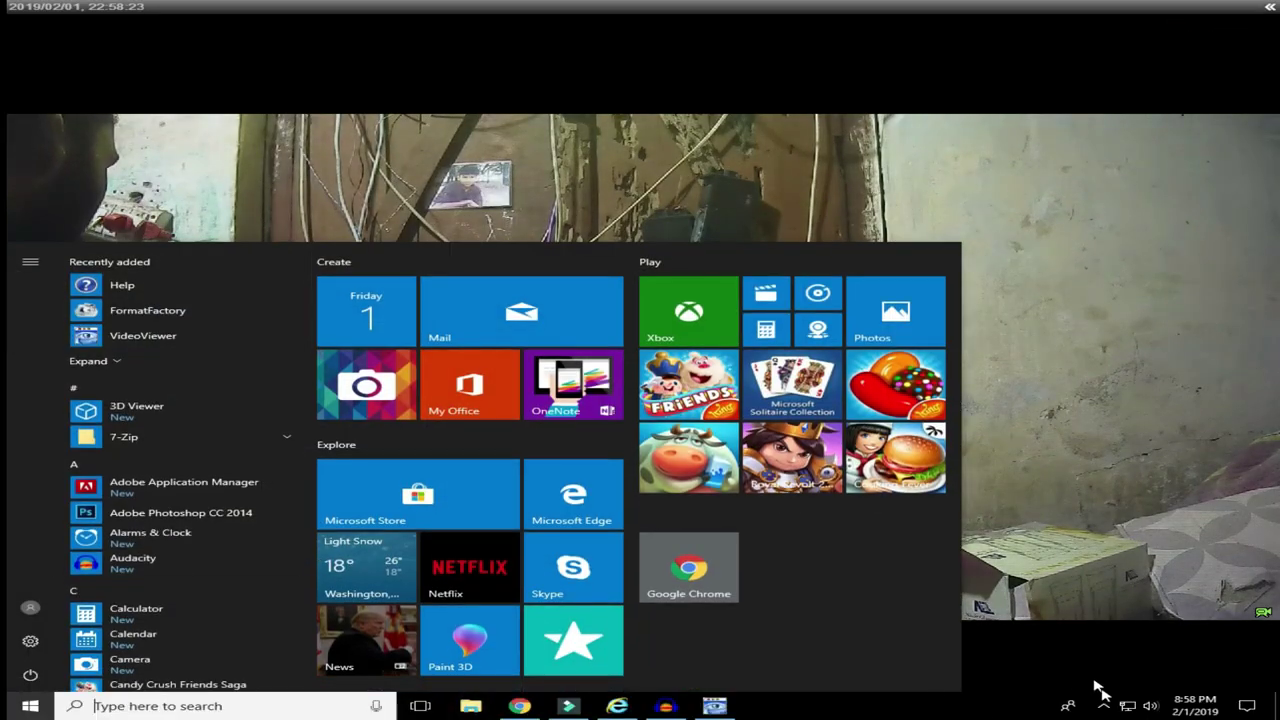
pyautogui.click(1108, 706)
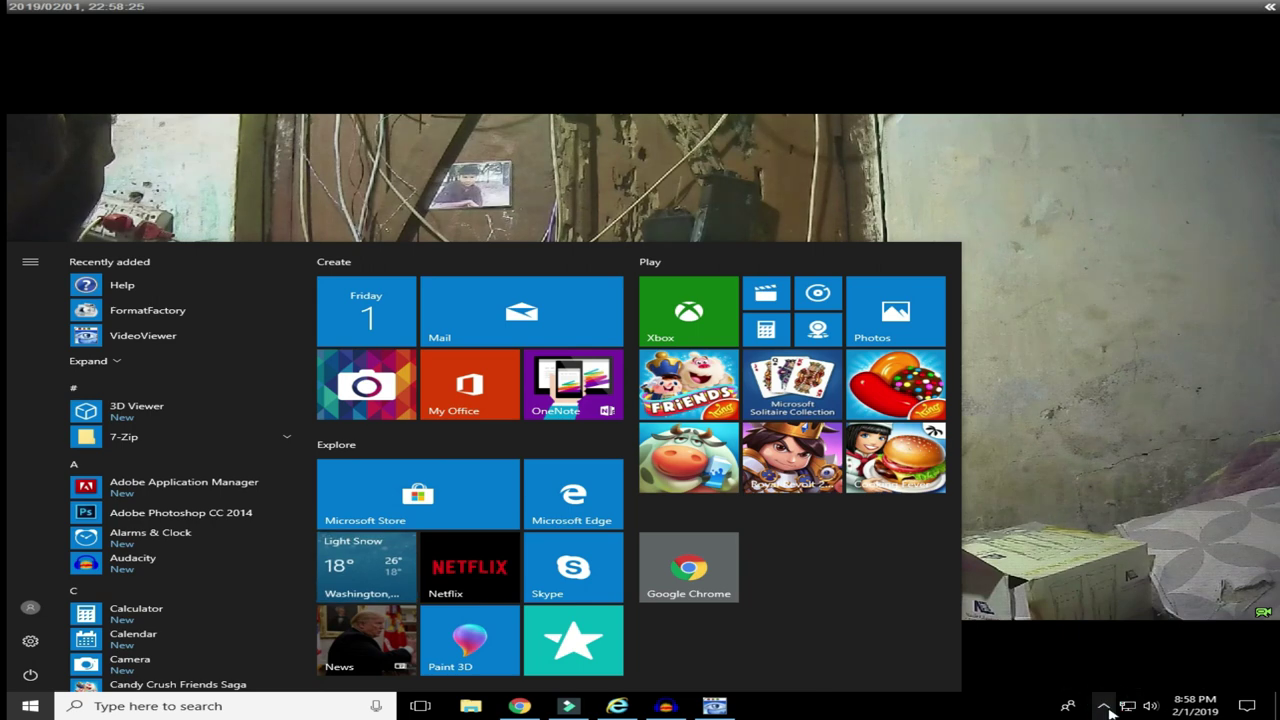
pyautogui.click(1112, 543)
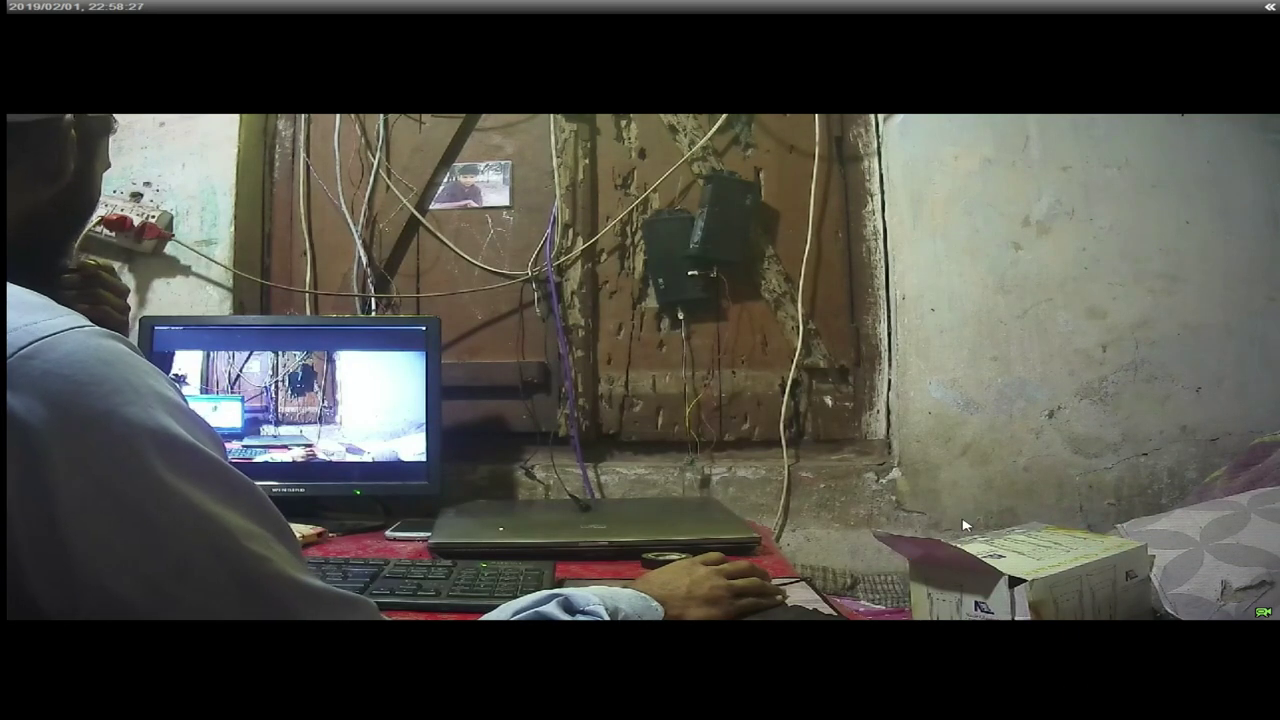